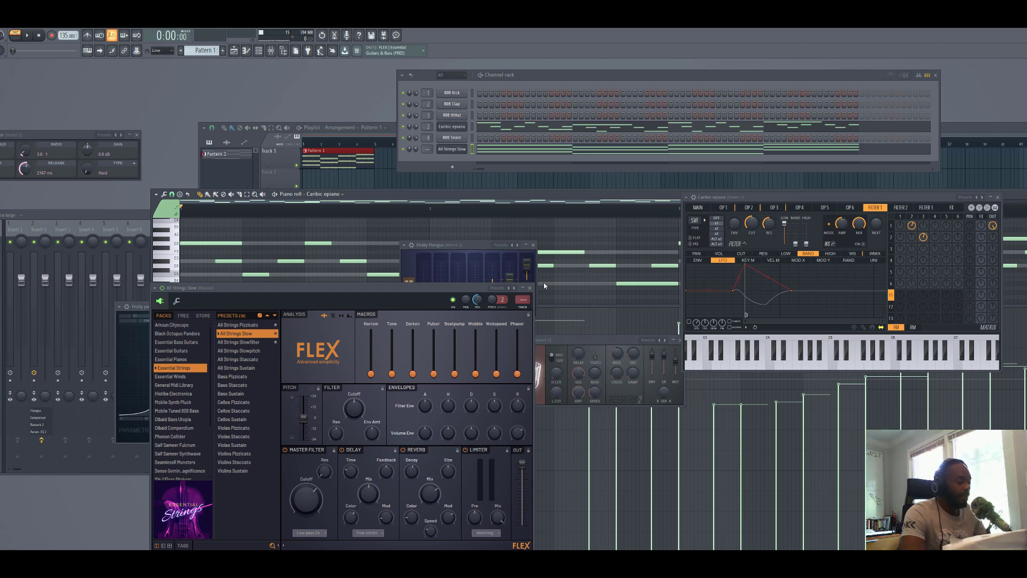
# Play the beat through once, stop it, and close the piano roll
pyautogui.press('space')
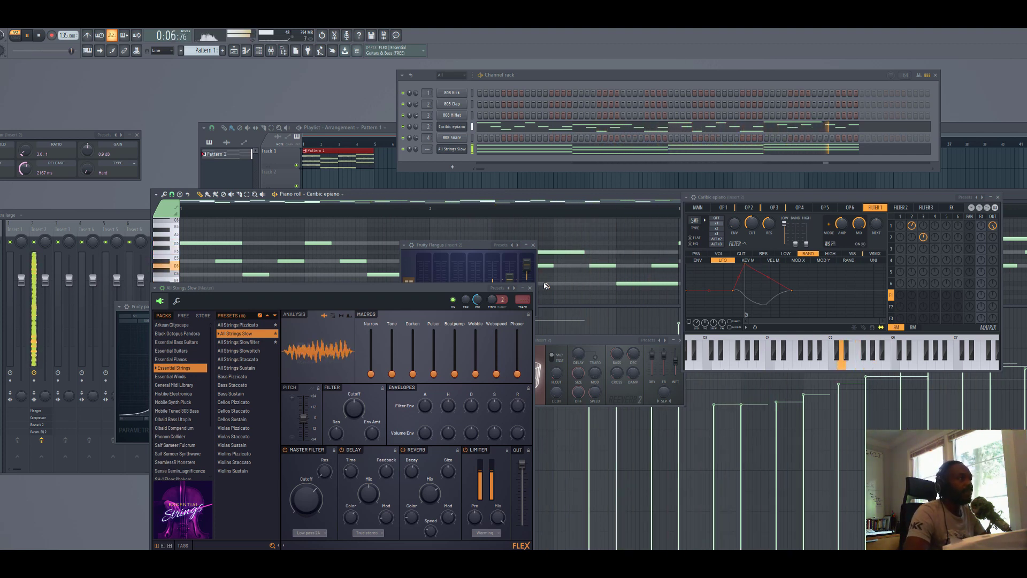
pyautogui.press('space')
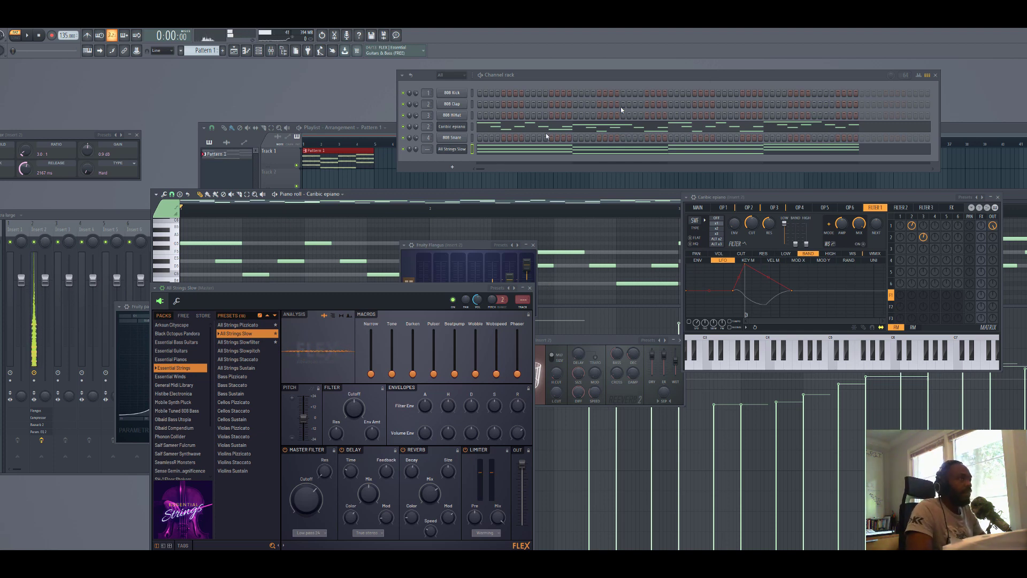
pyautogui.click(493, 128)
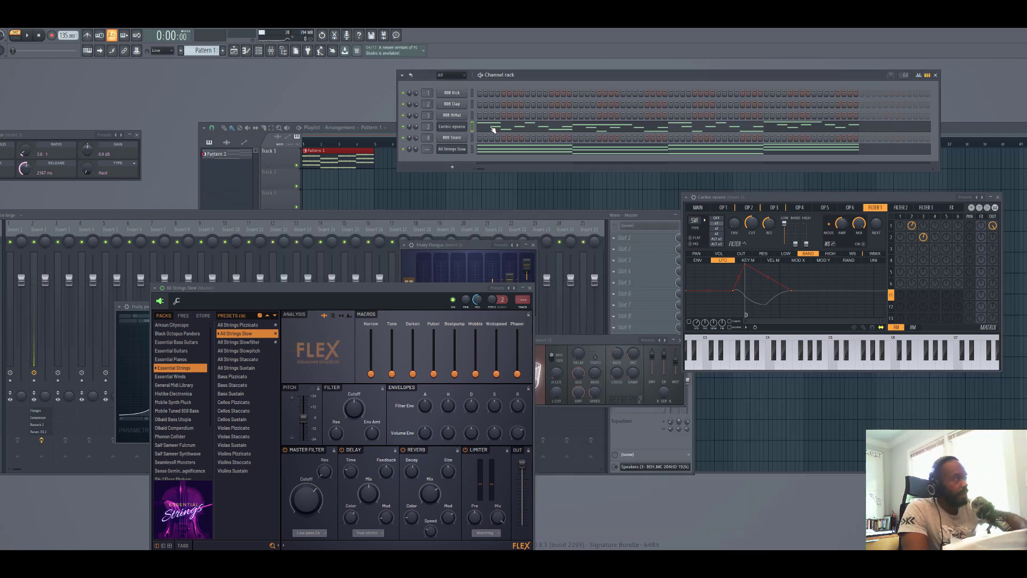
# Remove all notes from the Caribic epiano channel, then from All Strings Slow
pyautogui.click(488, 129)
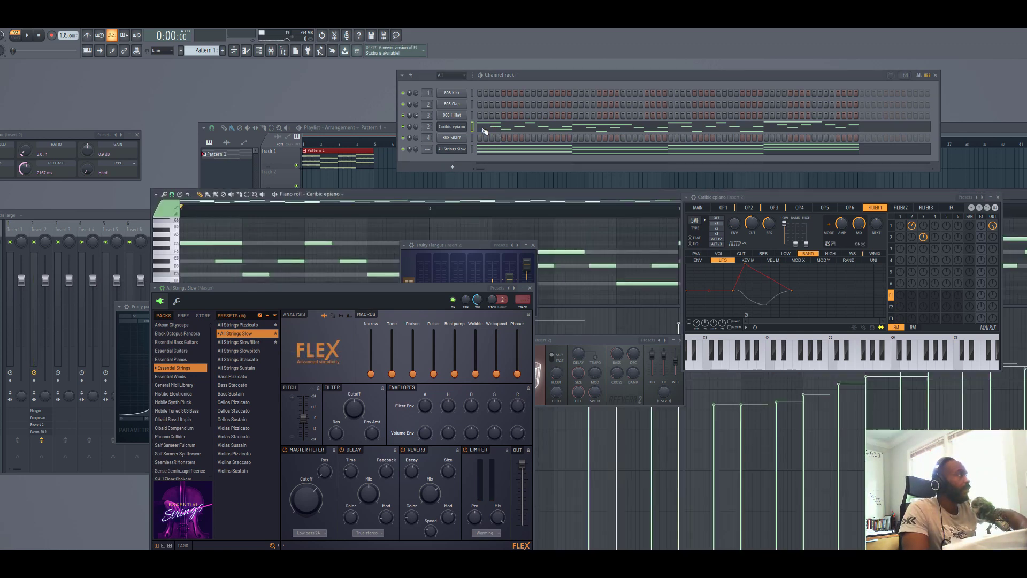
pyautogui.hotkey('ctrl', 'z')
pyautogui.click(483, 150)
pyautogui.hotkey('ctrl', 'z')
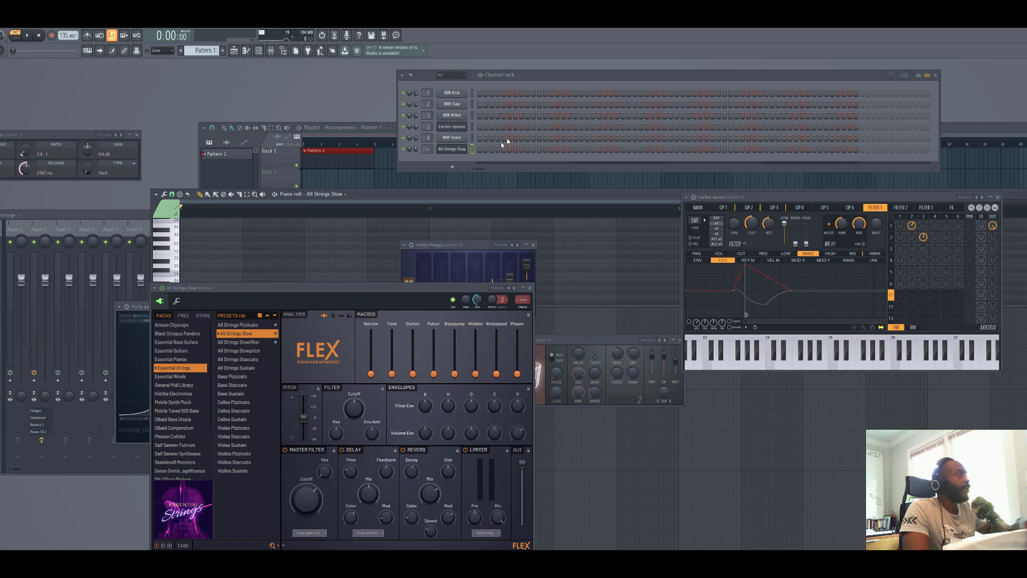
# Close the FLEX strings window, raise and enlarge the piano roll, and park the EQ aside
pyautogui.click(457, 150)
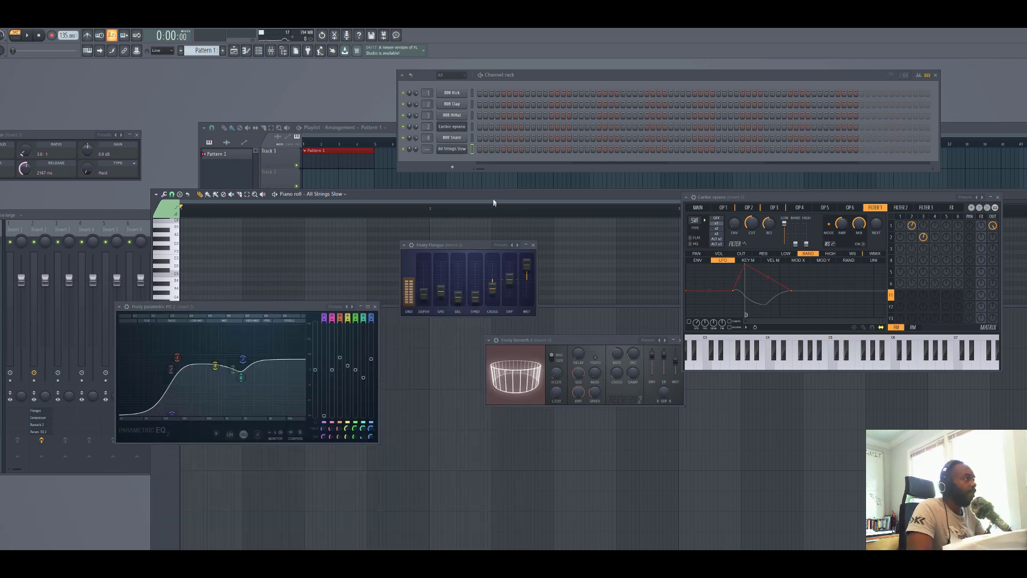
pyautogui.moveTo(492, 198); pyautogui.dragTo(499, 163)
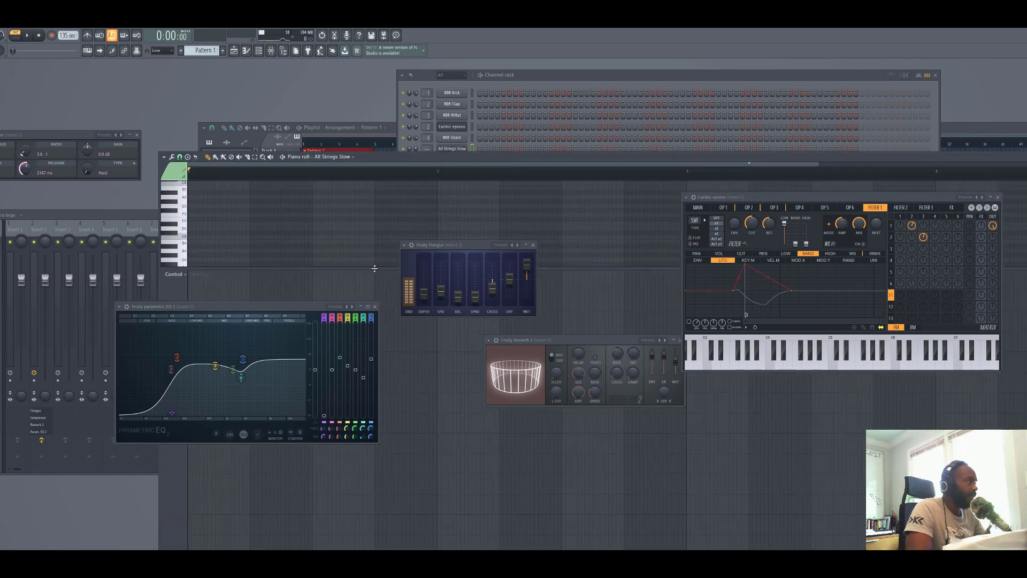
pyautogui.moveTo(376, 268); pyautogui.dragTo(405, 436)
pyautogui.moveTo(253, 307); pyautogui.dragTo(0, 375)
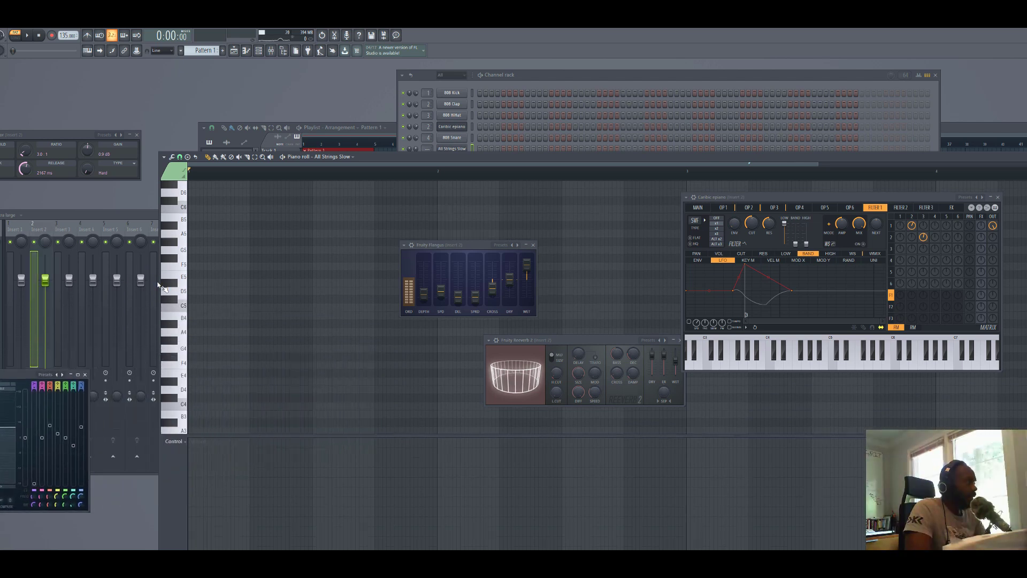
# Highlight the Major scale on the All Strings Slow piano roll grid
pyautogui.click(165, 157)
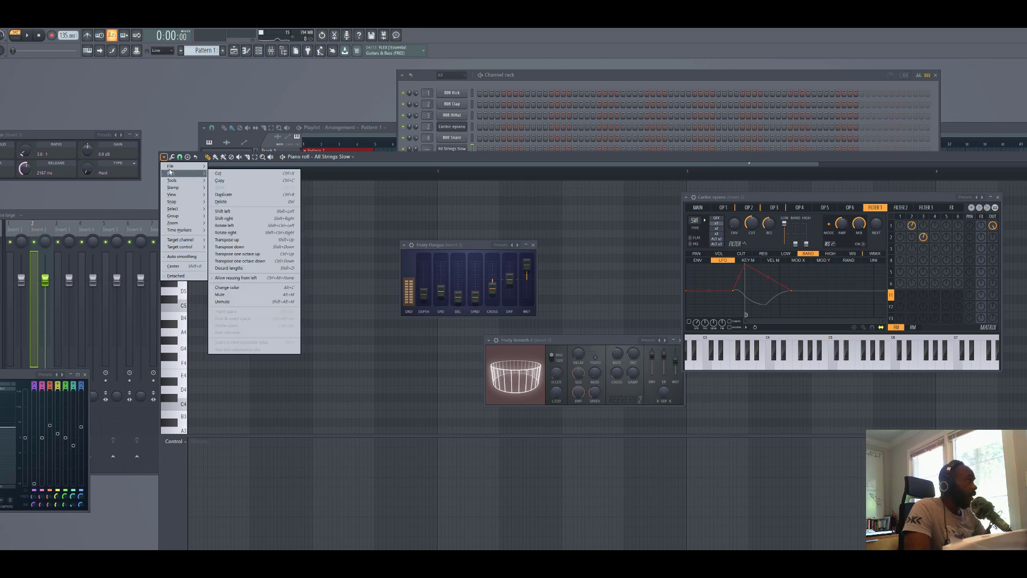
pyautogui.moveTo(172, 169)
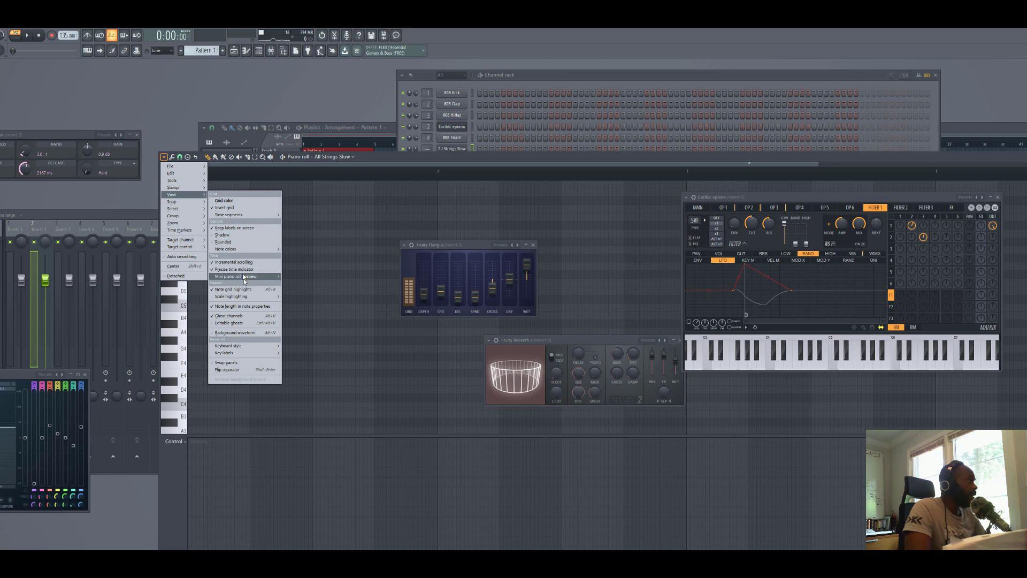
pyautogui.moveTo(248, 297)
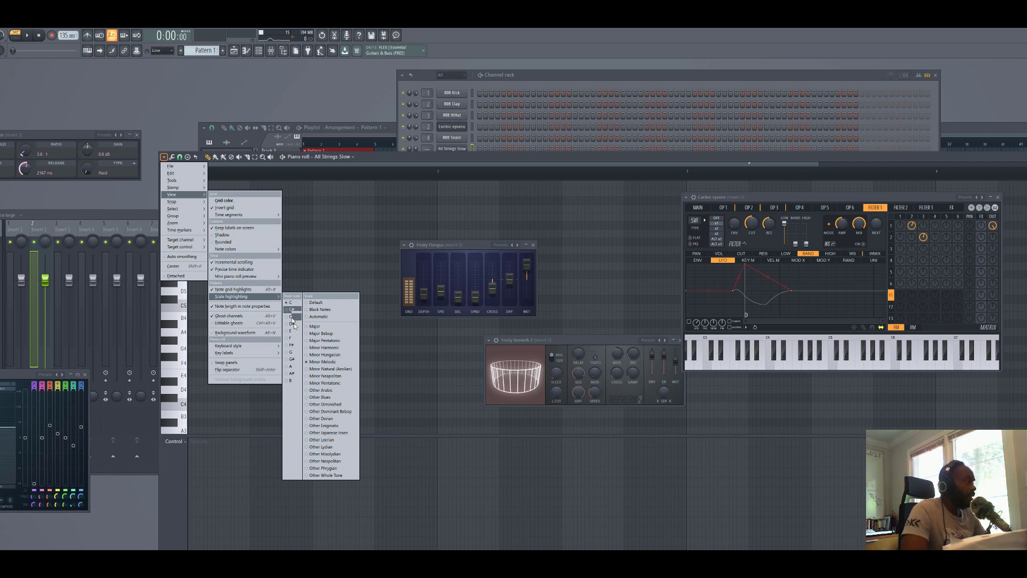
pyautogui.click(313, 327)
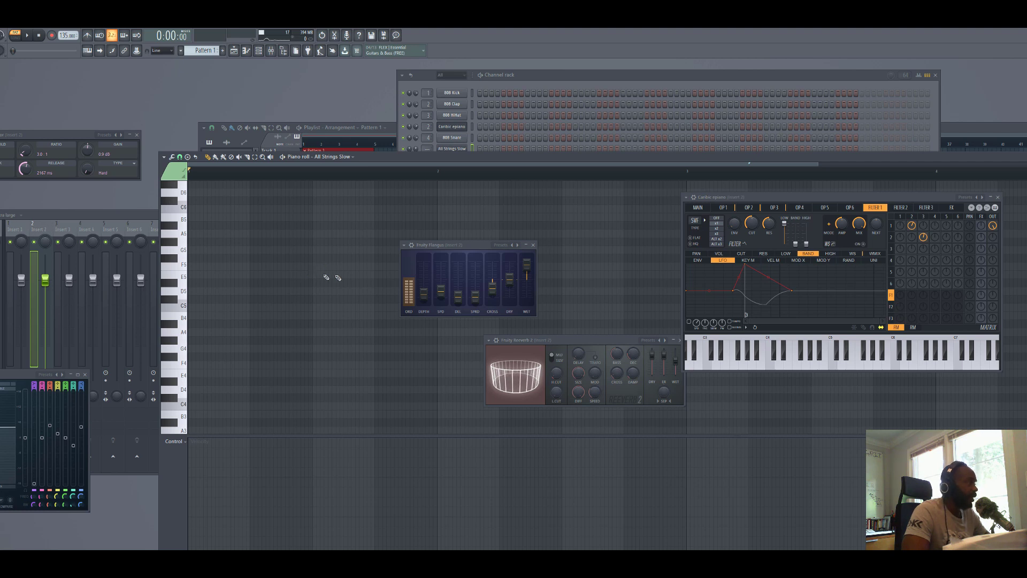
# Draw a G4–B4–D5–F5 chord at the start of bar 1
pyautogui.moveTo(321, 267)
pyautogui.mouseDown()
pyautogui.moveTo(332, 267)
pyautogui.moveTo(206, 267)
pyautogui.mouseUp()
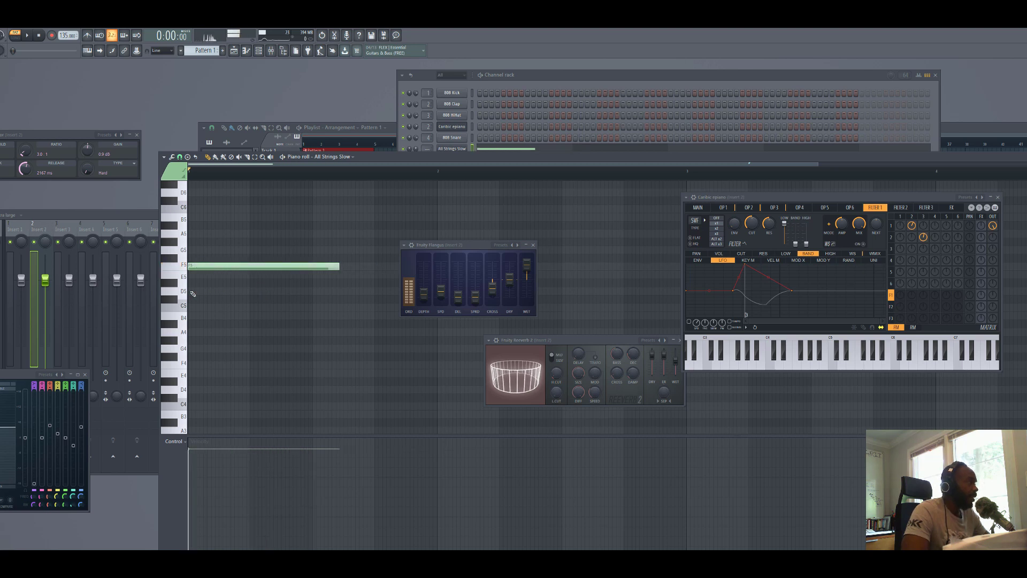
pyautogui.click(190, 291)
pyautogui.click(191, 317)
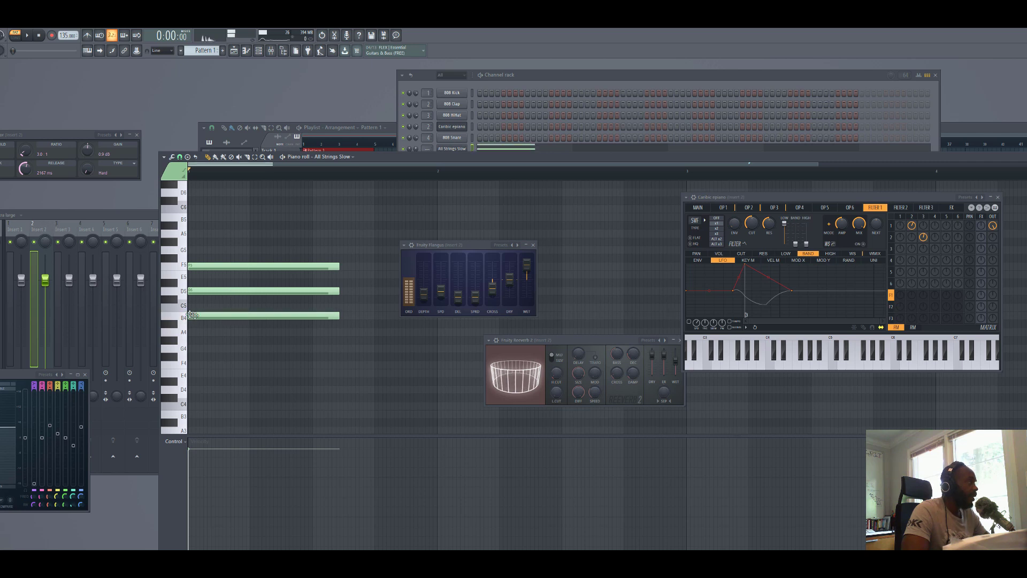
pyautogui.click(192, 348)
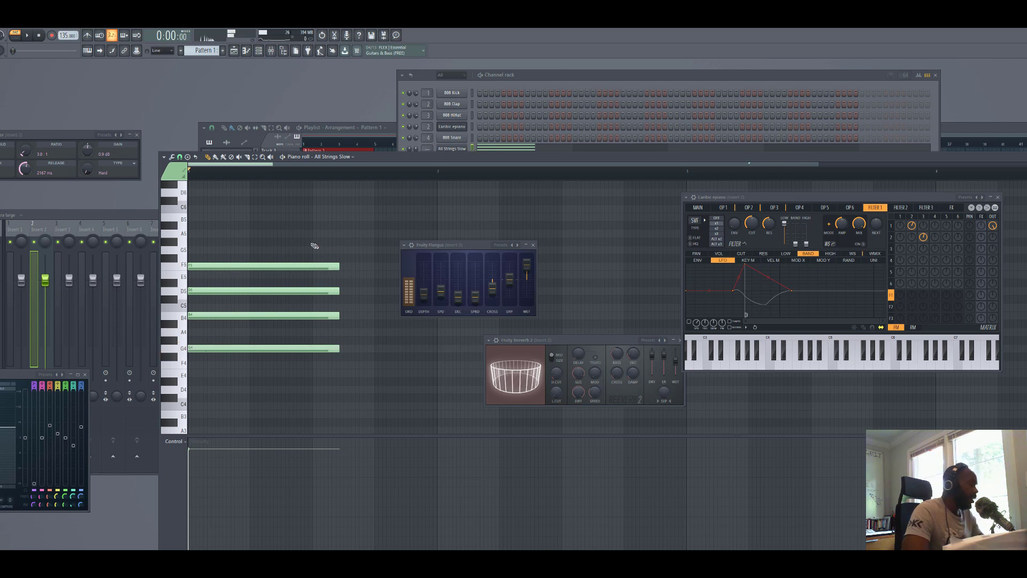
# Stretch the chord to fill bar 1, duplicate it into bar 2, and close Flangus
pyautogui.moveTo(310, 238); pyautogui.dragTo(364, 383)
pyautogui.moveTo(337, 349); pyautogui.dragTo(435, 362)
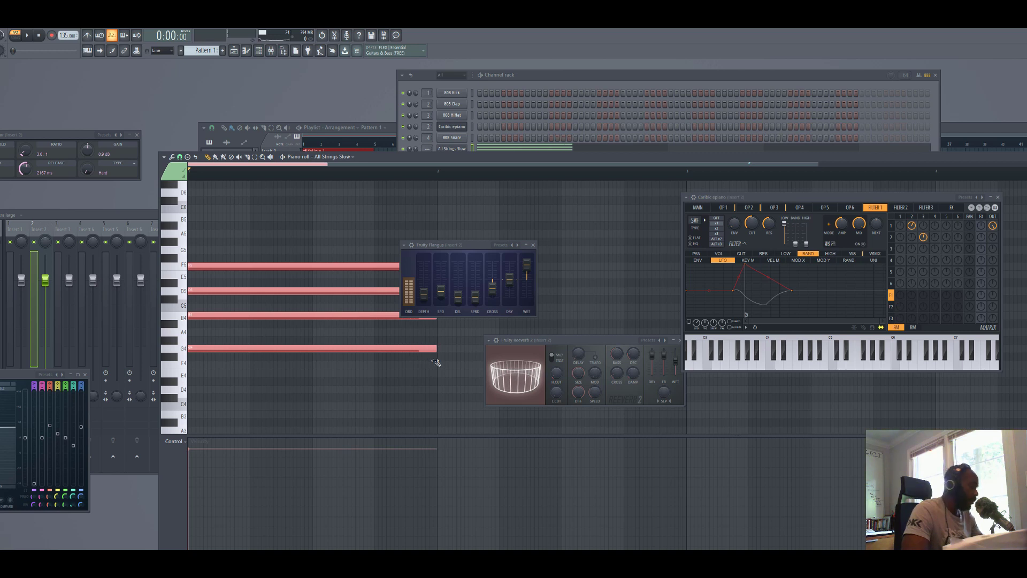
pyautogui.moveTo(377, 349); pyautogui.dragTo(580, 295)
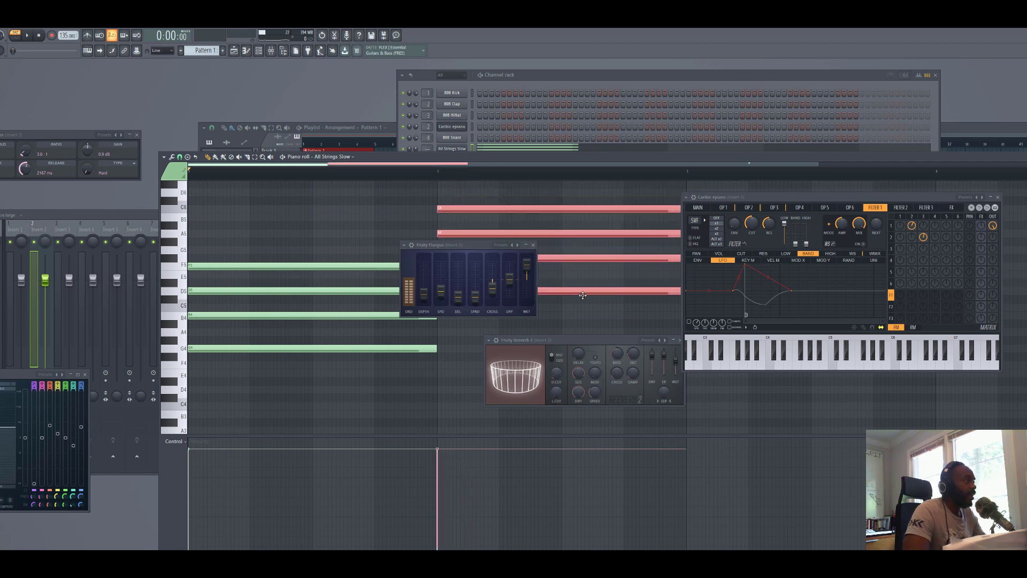
pyautogui.click(538, 249)
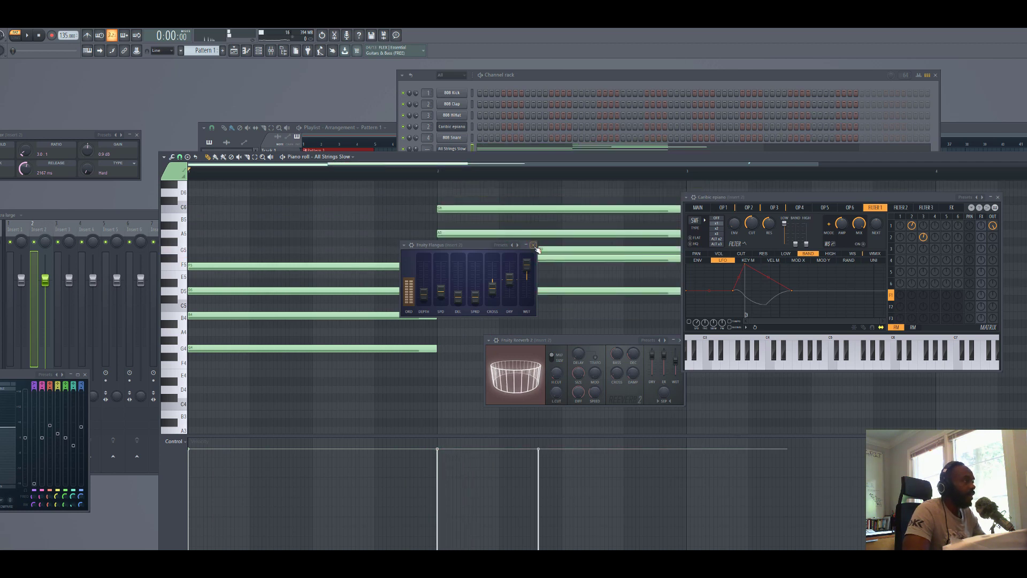
pyautogui.click(533, 245)
# Close the Reeverb and Caribic epiano synth windows and move the Mixer down
pyautogui.click(681, 341)
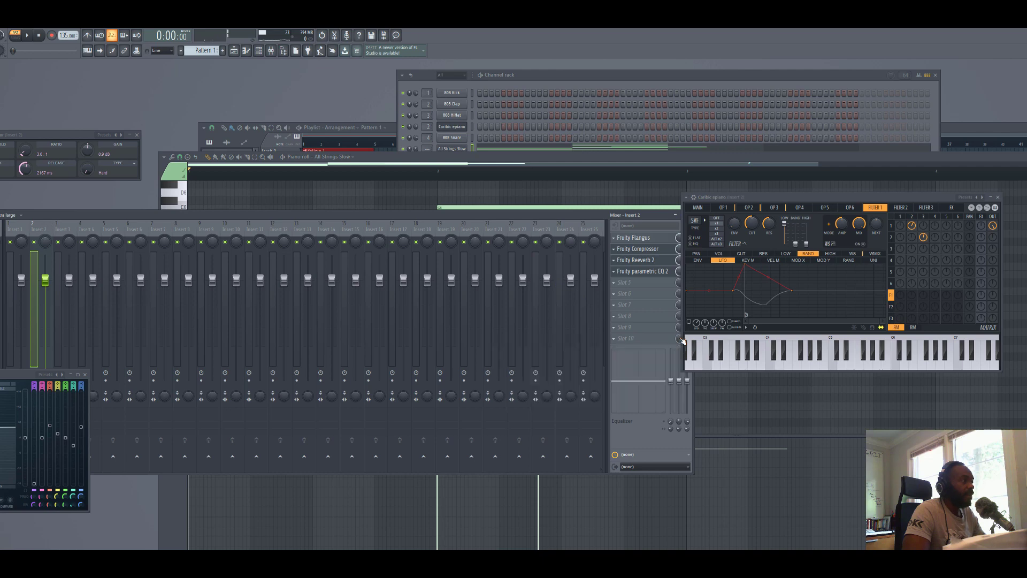
pyautogui.click(998, 198)
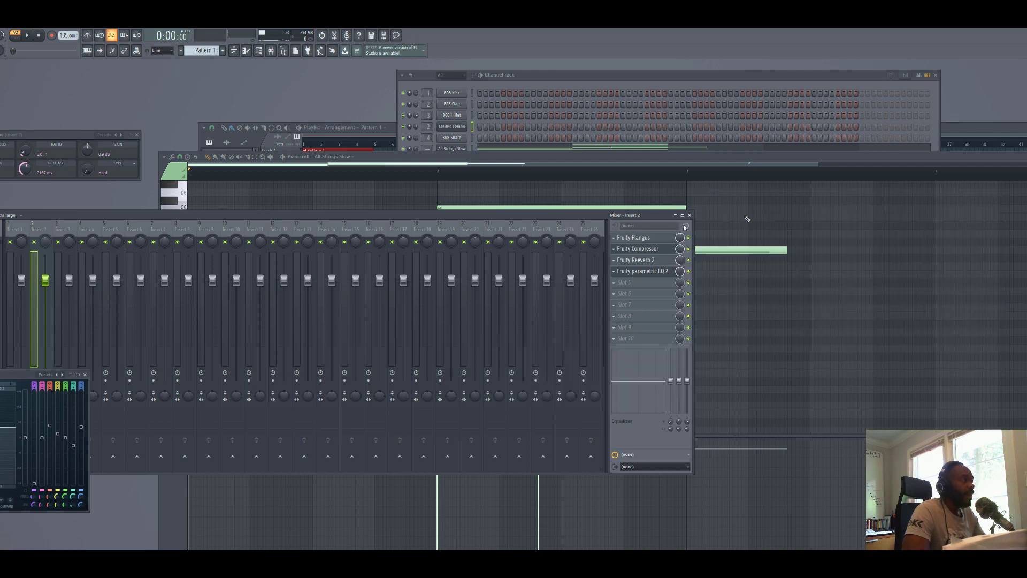
pyautogui.moveTo(548, 214); pyautogui.dragTo(604, 496)
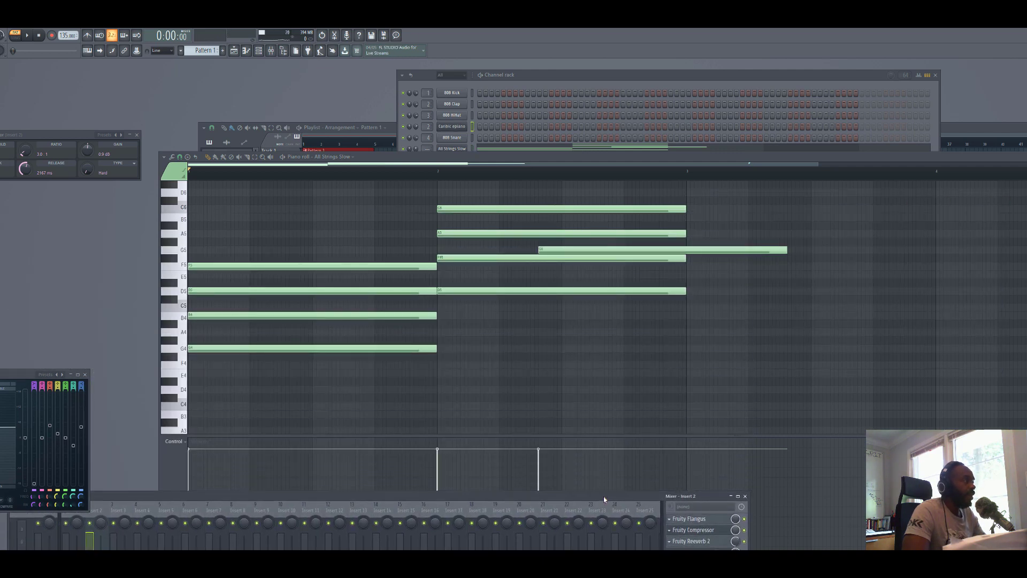
# Replace the second chord's G5 and F#5 with an E5 at bar 2, then audition it
pyautogui.rightClick(741, 250)
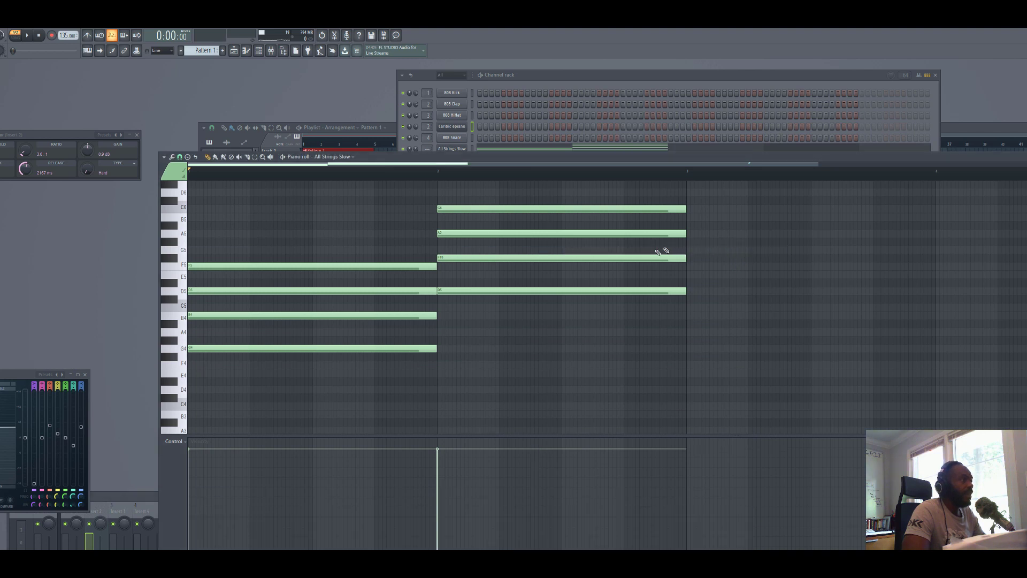
pyautogui.rightClick(652, 258)
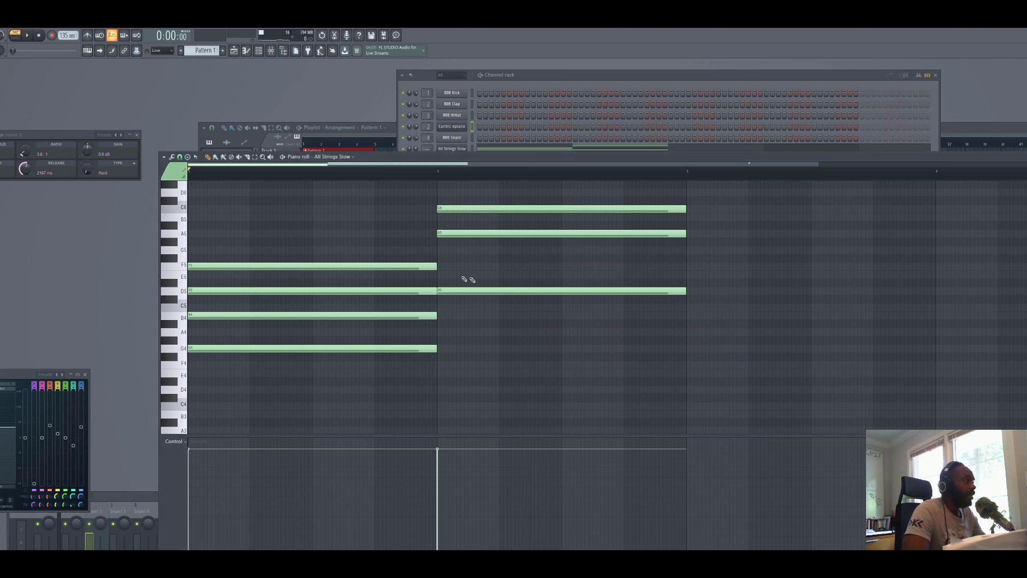
pyautogui.click(442, 275)
pyautogui.moveTo(456, 275); pyautogui.dragTo(452, 275)
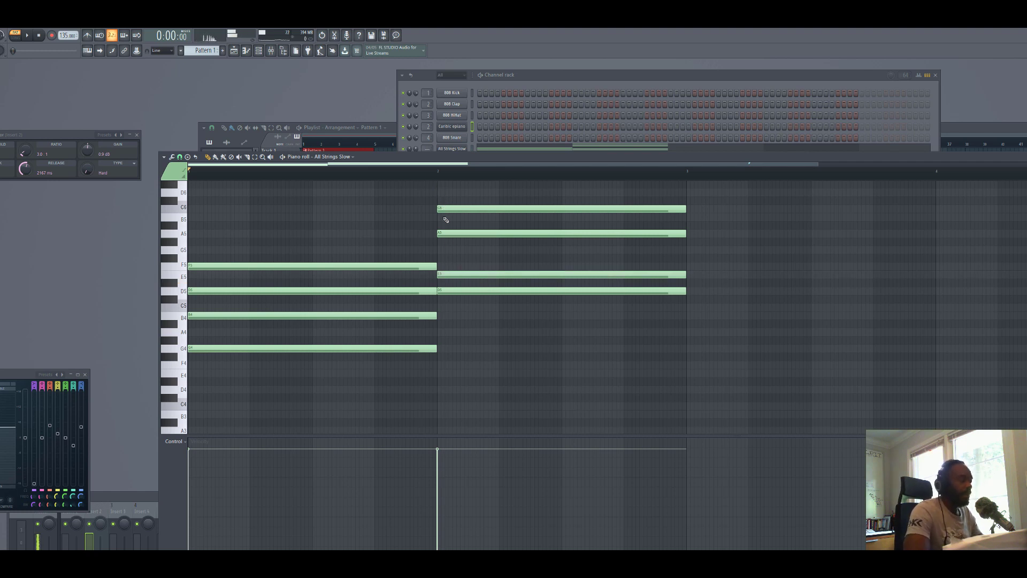
pyautogui.press('space')
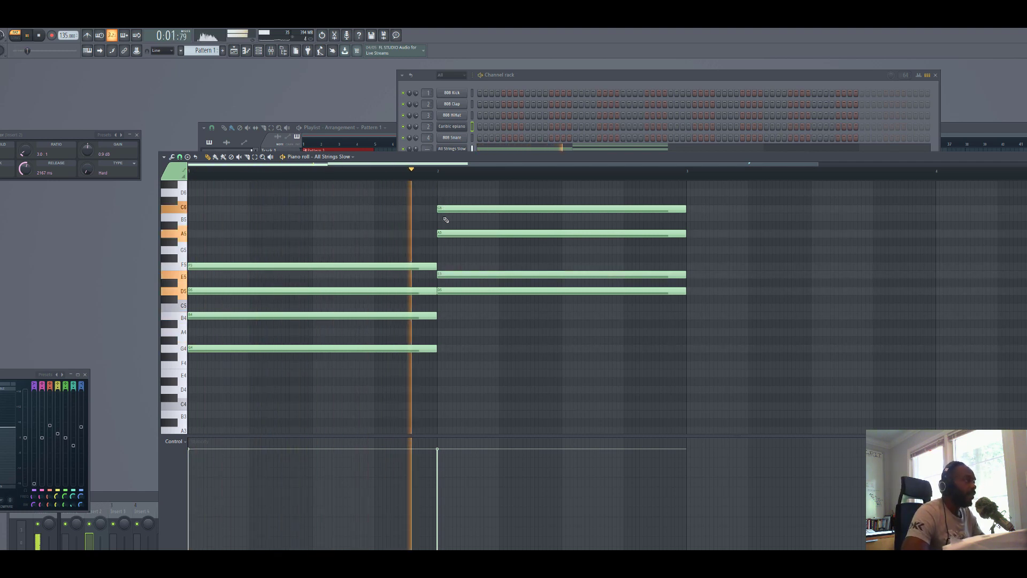
pyautogui.press('space')
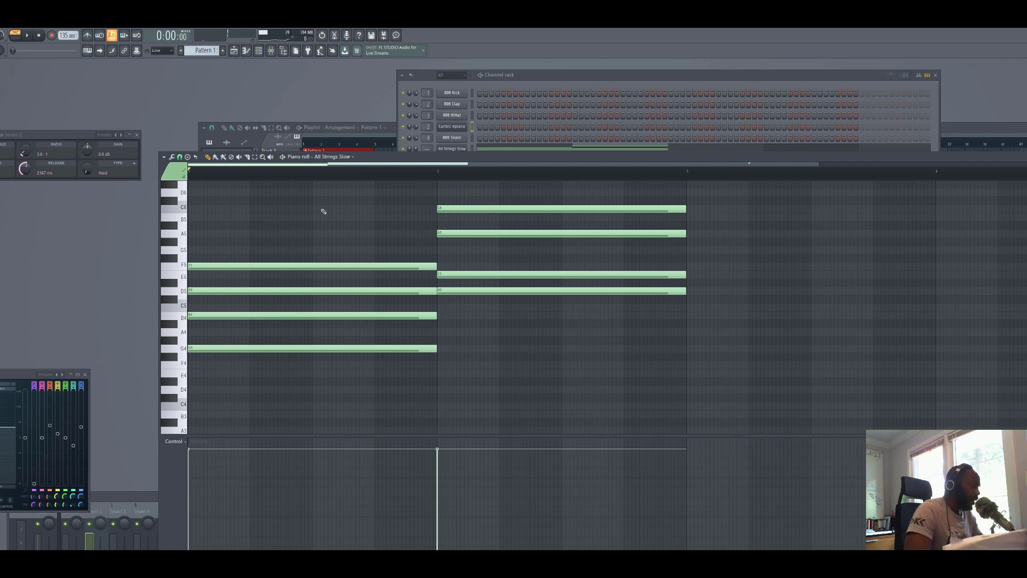
# Delete the eight selected notes, display the All Strings Slow chords, and play them back
pyautogui.moveTo(316, 202); pyautogui.dragTo(525, 399)
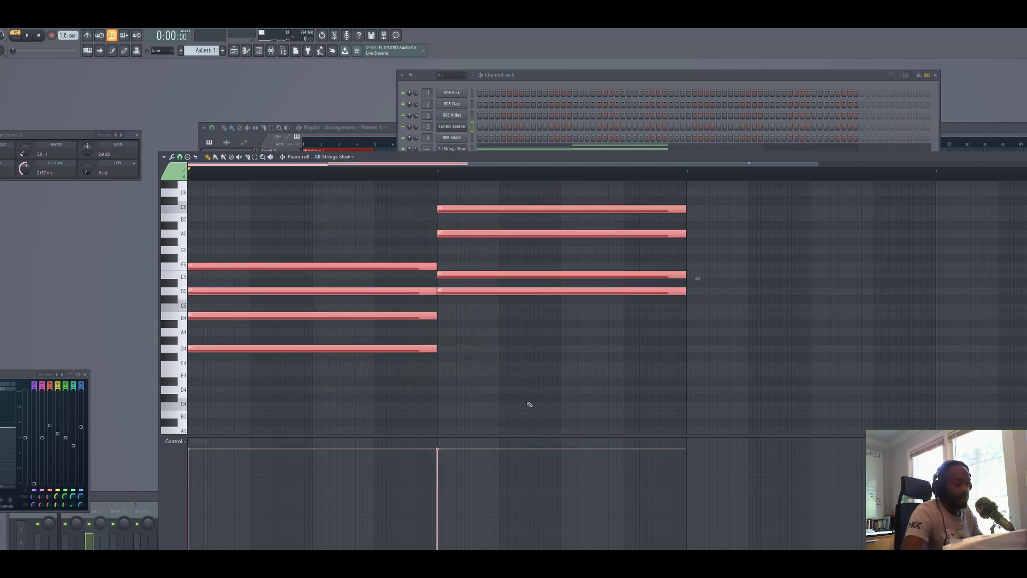
pyautogui.press('Delete')
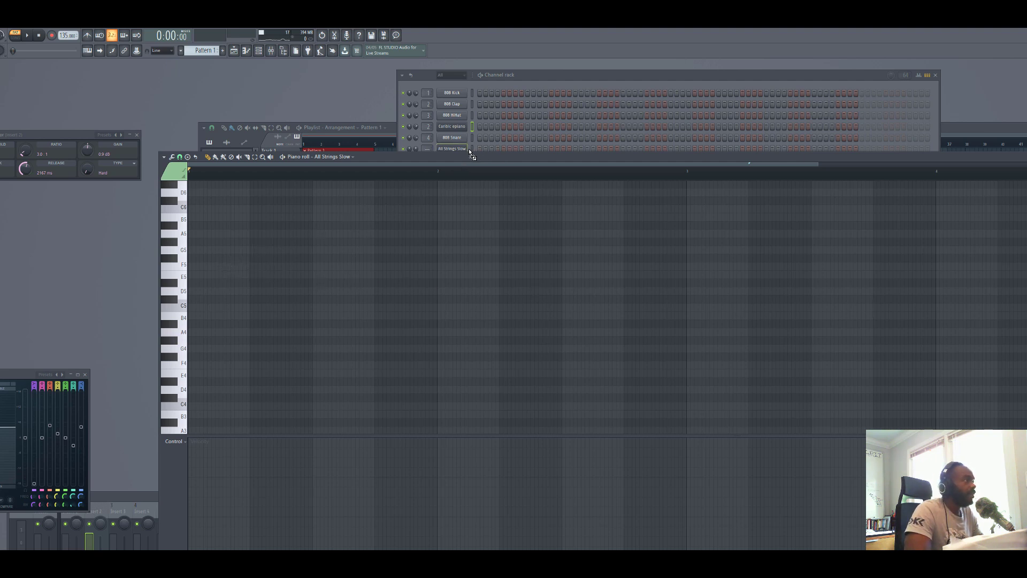
pyautogui.moveTo(473, 150); pyautogui.dragTo(472, 150)
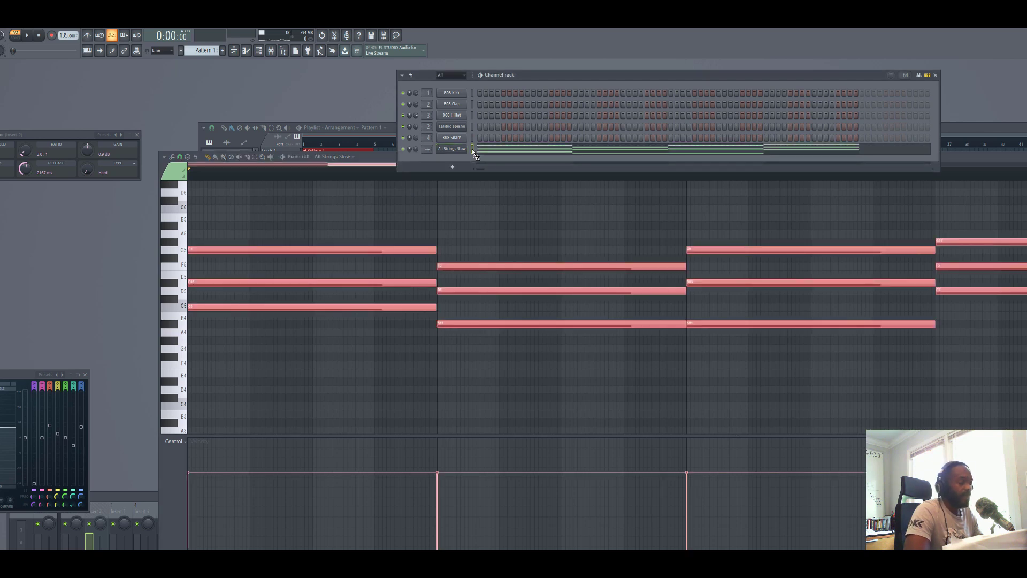
pyautogui.press('space')
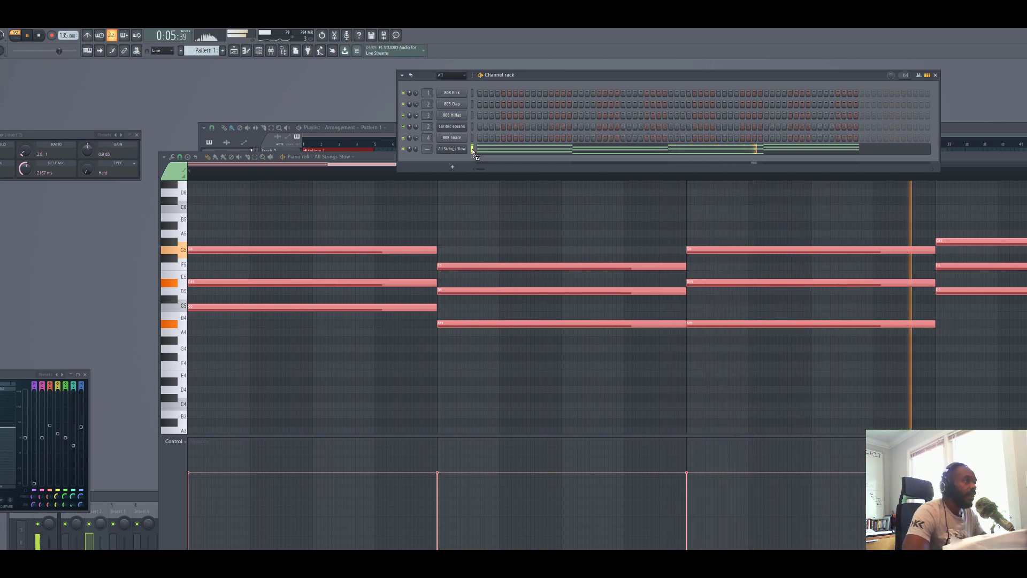
pyautogui.press('space')
pyautogui.moveTo(573, 73); pyautogui.dragTo(468, 84)
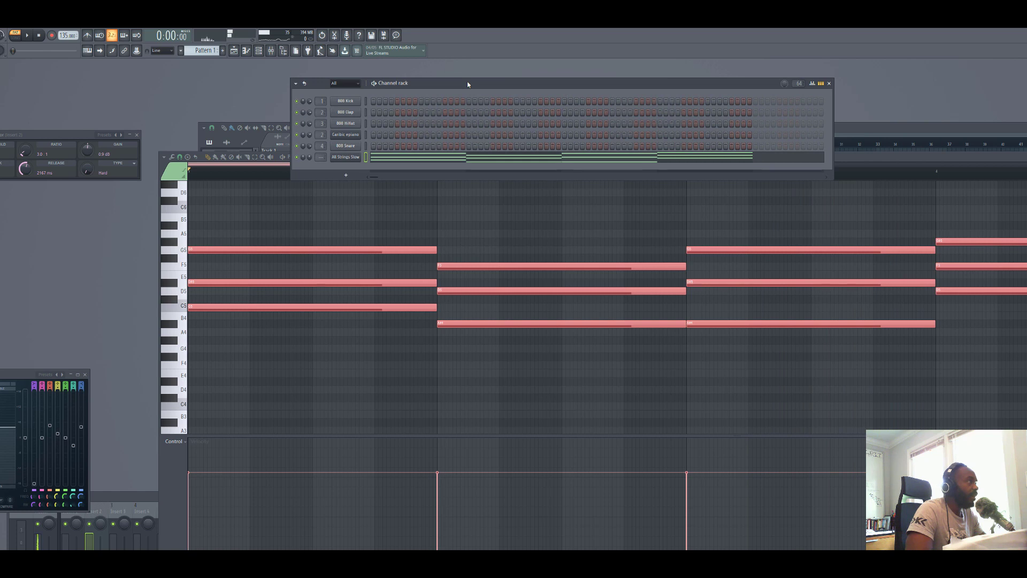
pyautogui.moveTo(453, 84); pyautogui.dragTo(474, 85)
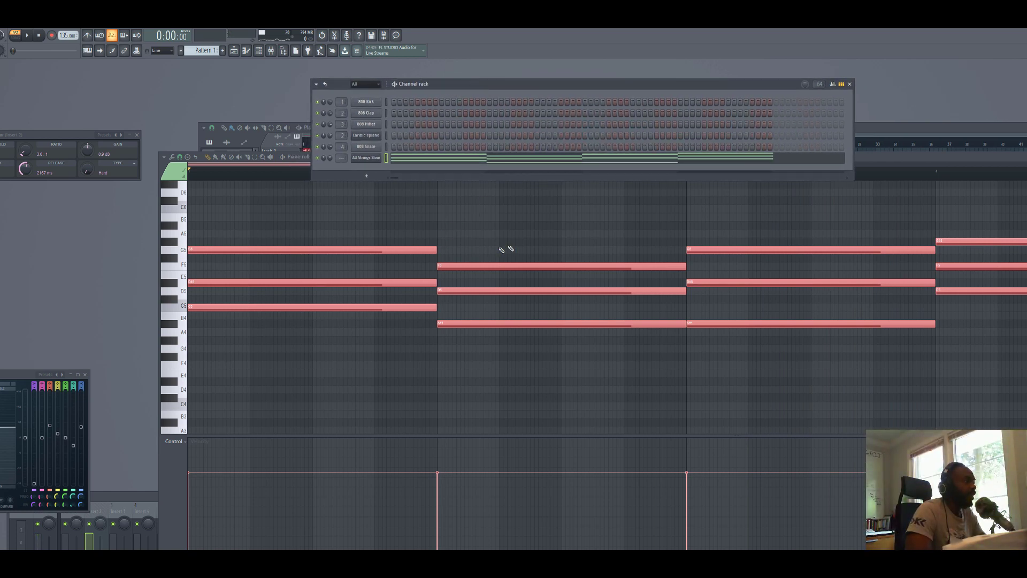
# Open the Caribic epiano channel in the piano roll and set its instrument window aside
pyautogui.click(386, 135)
pyautogui.click(365, 135)
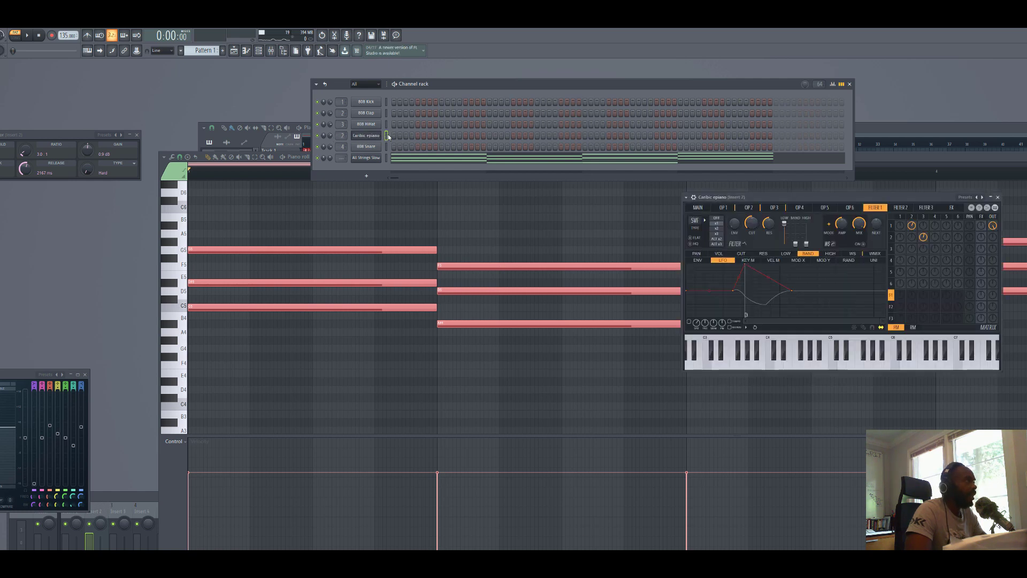
pyautogui.rightClick(387, 135)
pyautogui.rightClick(378, 138)
pyautogui.click(404, 139)
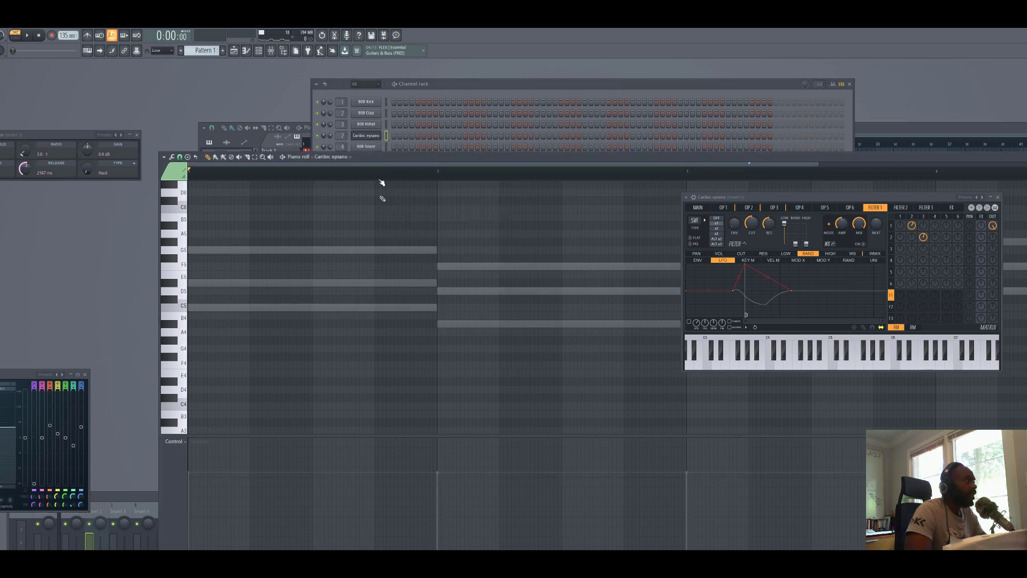
pyautogui.moveTo(781, 197); pyautogui.dragTo(26, 386)
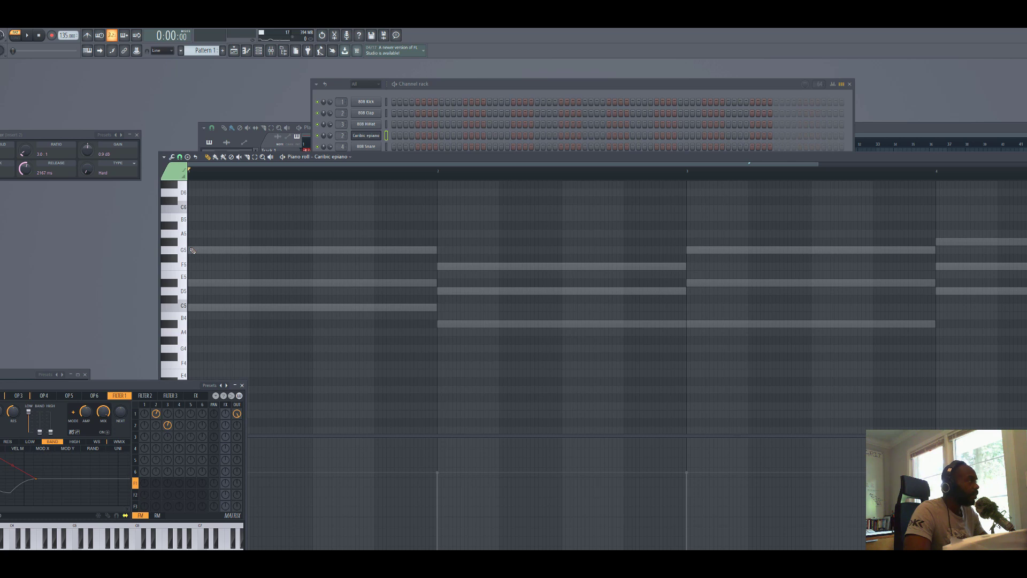
# Place a short G5 note at the very start of bar 1
pyautogui.click(192, 251)
pyautogui.moveTo(417, 254); pyautogui.dragTo(220, 252)
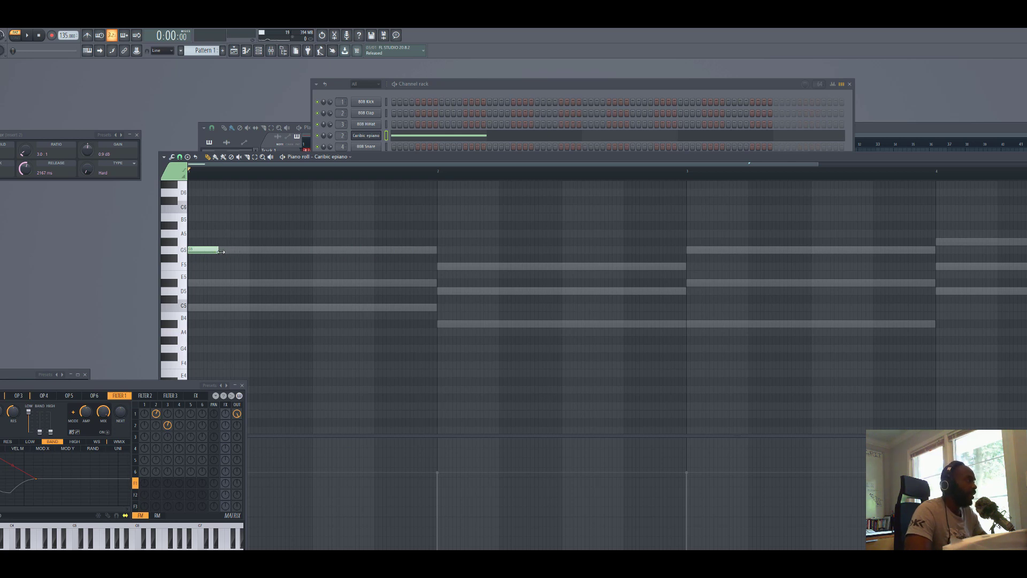
pyautogui.moveTo(227, 252)
pyautogui.mouseDown()
pyautogui.moveTo(249, 250)
pyautogui.moveTo(226, 252)
pyautogui.mouseUp()
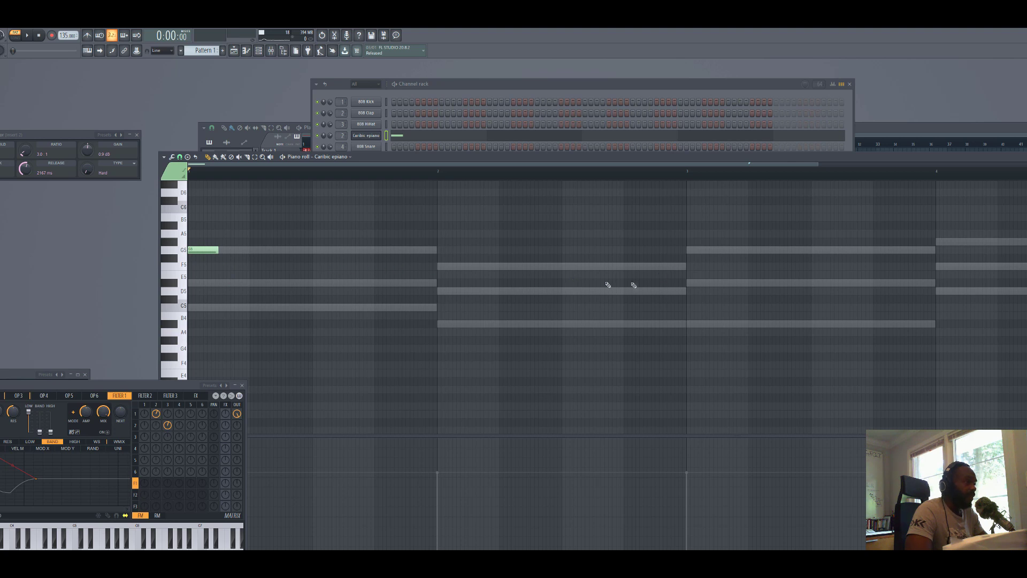
pyautogui.moveTo(759, 153); pyautogui.dragTo(691, 151)
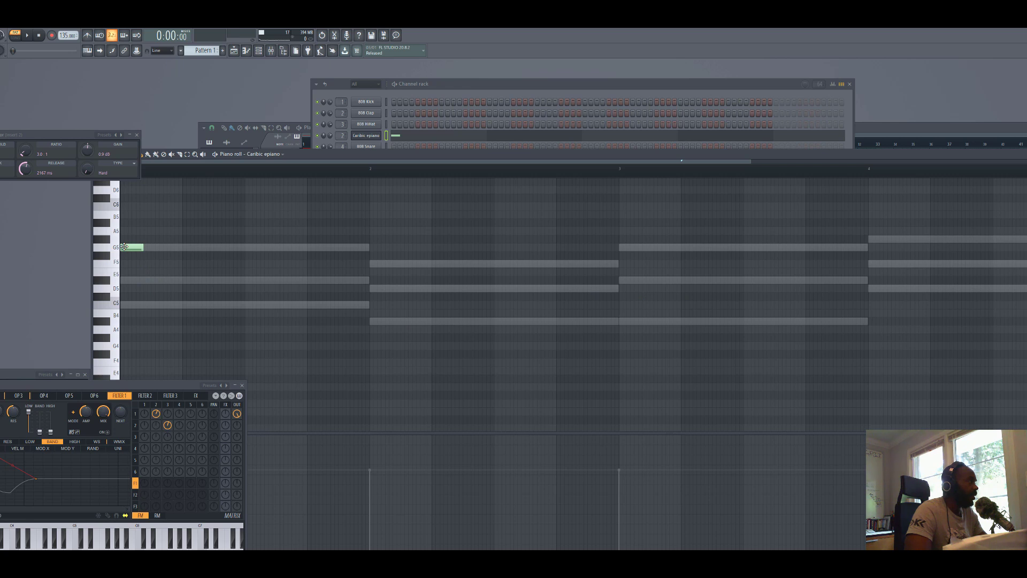
# Add short D#5, C5 and G5 notes across bar 1, nudging a few earlier
pyautogui.click(160, 280)
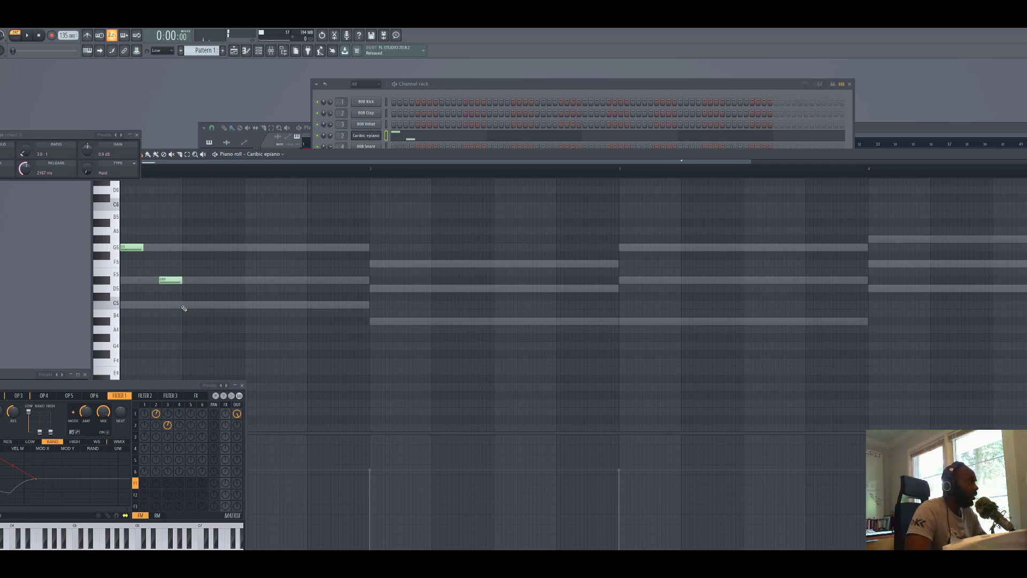
pyautogui.click(184, 305)
pyautogui.click(223, 280)
pyautogui.click(251, 247)
pyautogui.moveTo(263, 248); pyautogui.dragTo(260, 248)
pyautogui.click(292, 281)
pyautogui.moveTo(302, 280); pyautogui.dragTo(298, 280)
pyautogui.click(310, 305)
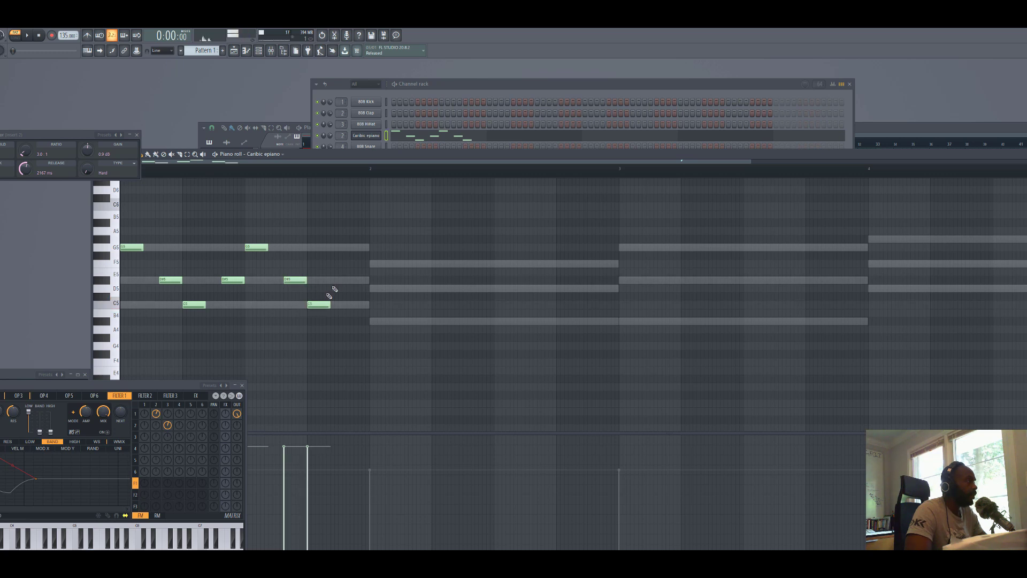
pyautogui.click(364, 280)
pyautogui.moveTo(364, 281); pyautogui.dragTo(353, 281)
# Fill bar 2 with short F5, D5 and A#4 notes, nudging two D5s earlier
pyautogui.click(373, 265)
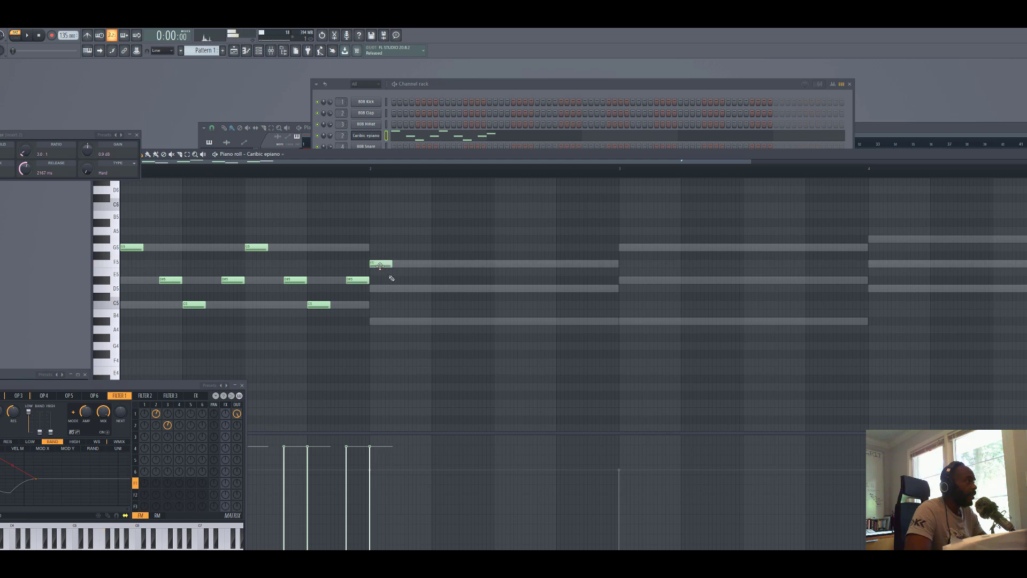
pyautogui.click(422, 292)
pyautogui.moveTo(421, 292); pyautogui.dragTo(415, 292)
pyautogui.click(433, 323)
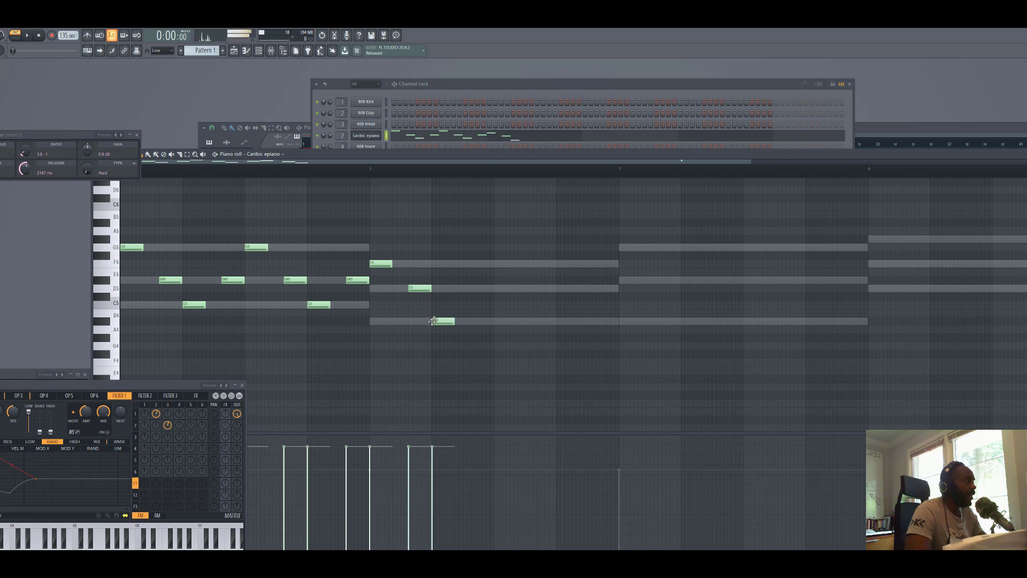
pyautogui.click(475, 289)
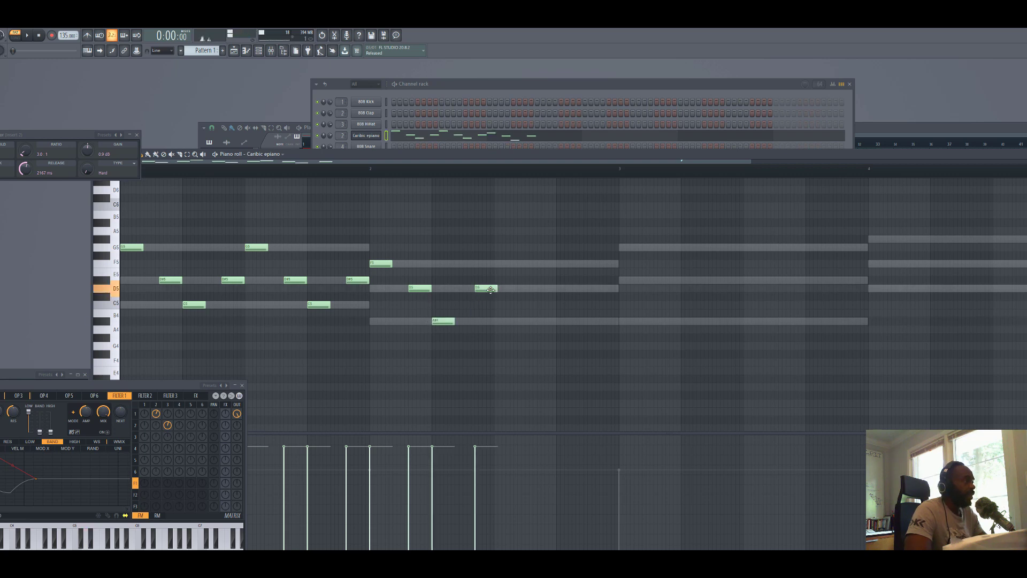
pyautogui.click(496, 264)
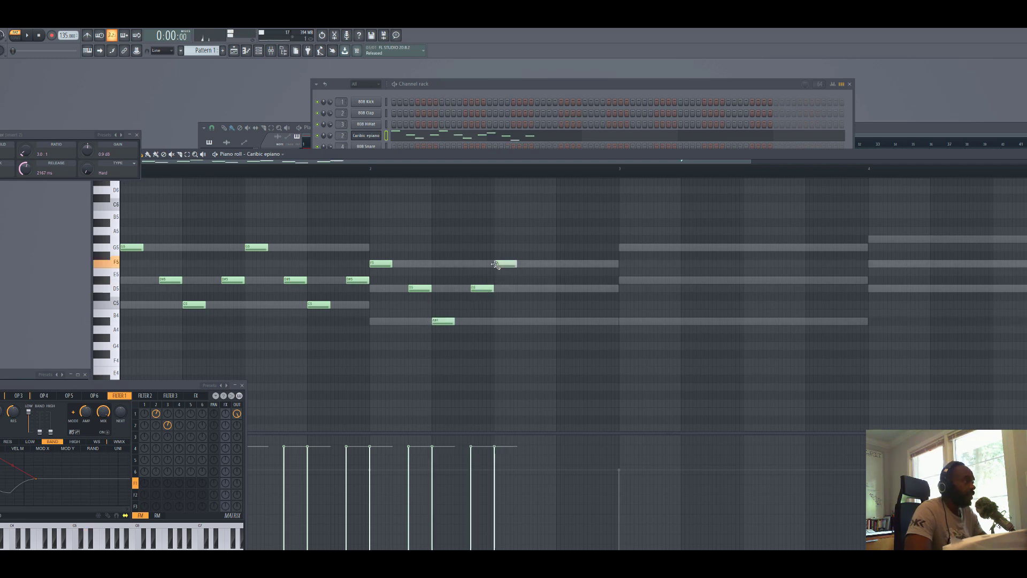
pyautogui.click(540, 290)
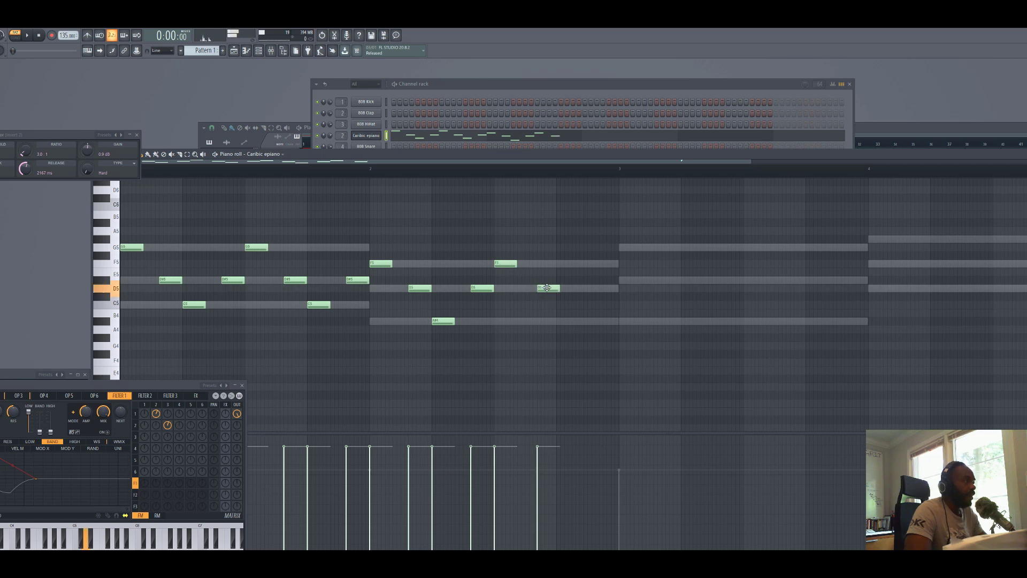
pyautogui.click(559, 321)
pyautogui.click(612, 288)
pyautogui.moveTo(612, 288); pyautogui.dragTo(608, 288)
# Add short G5, D#5 and A#4 notes through bar 3
pyautogui.click(623, 248)
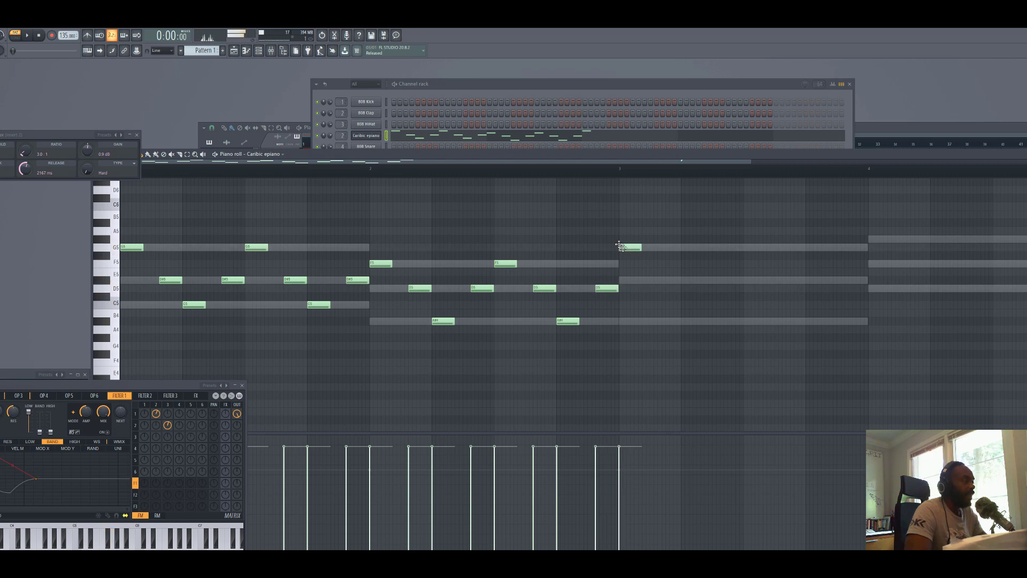
pyautogui.click(661, 281)
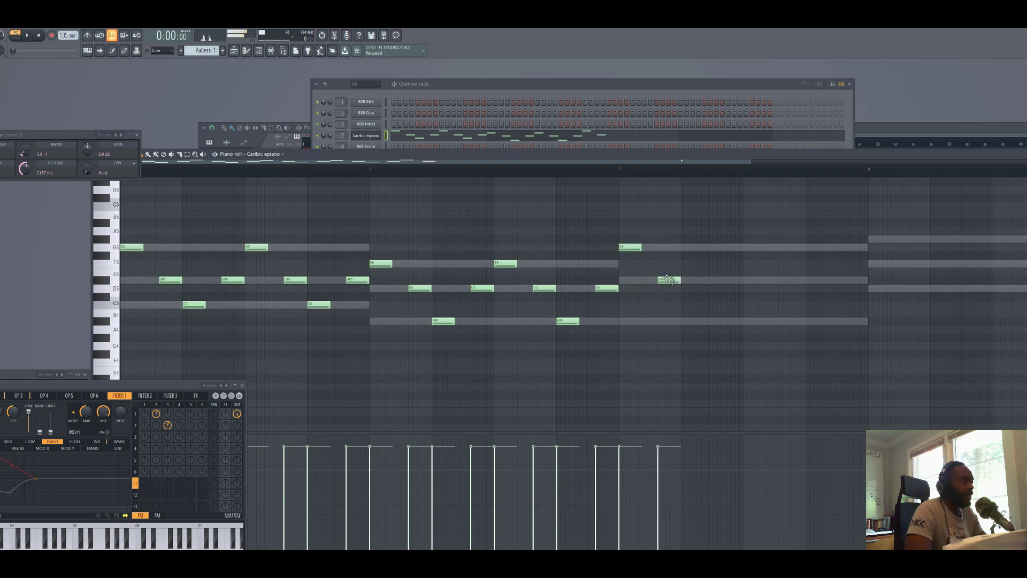
pyautogui.click(686, 322)
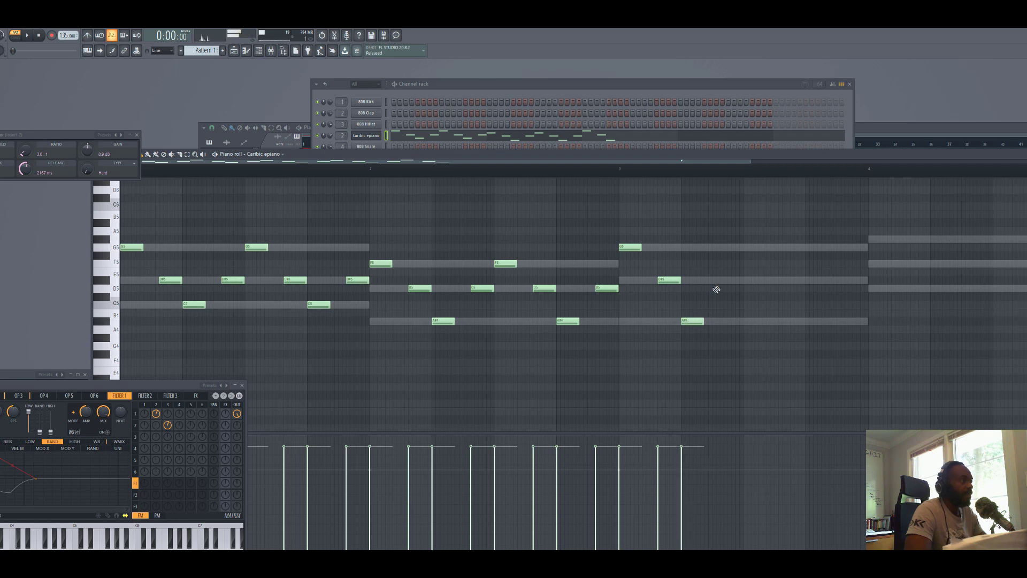
pyautogui.click(731, 280)
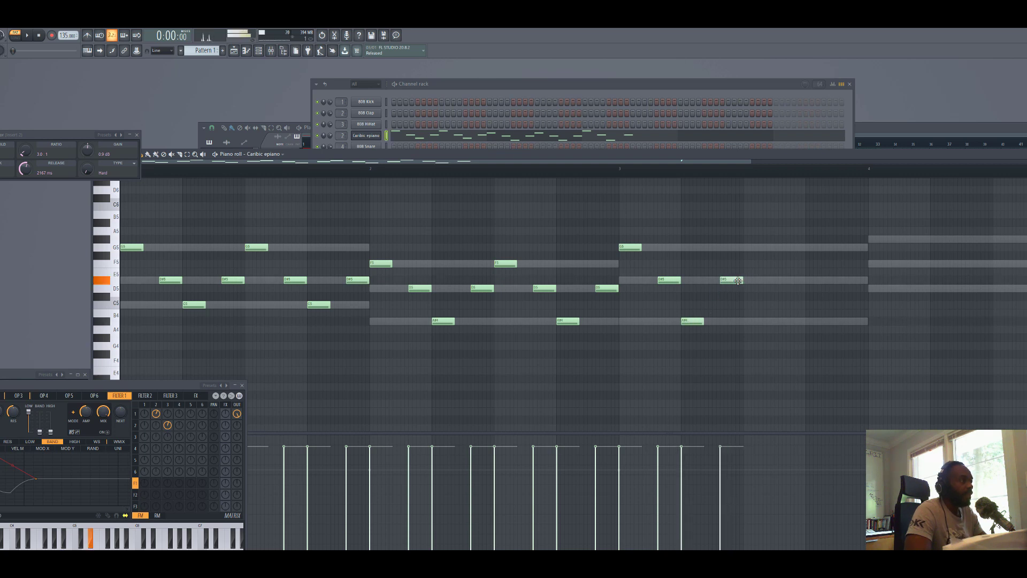
pyautogui.click(747, 247)
pyautogui.click(793, 281)
pyautogui.moveTo(793, 283); pyautogui.dragTo(797, 283)
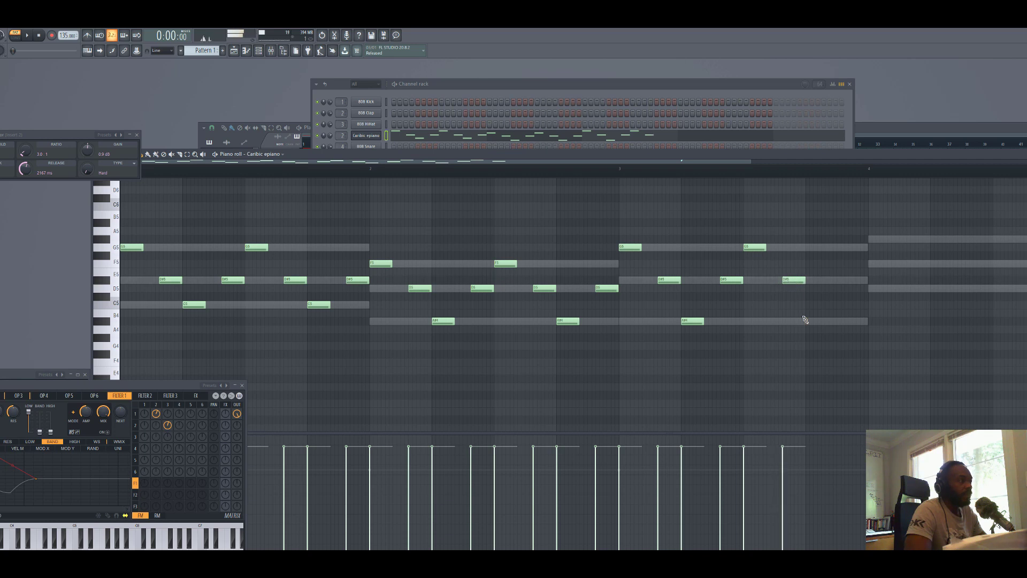
pyautogui.click(808, 322)
pyautogui.click(847, 280)
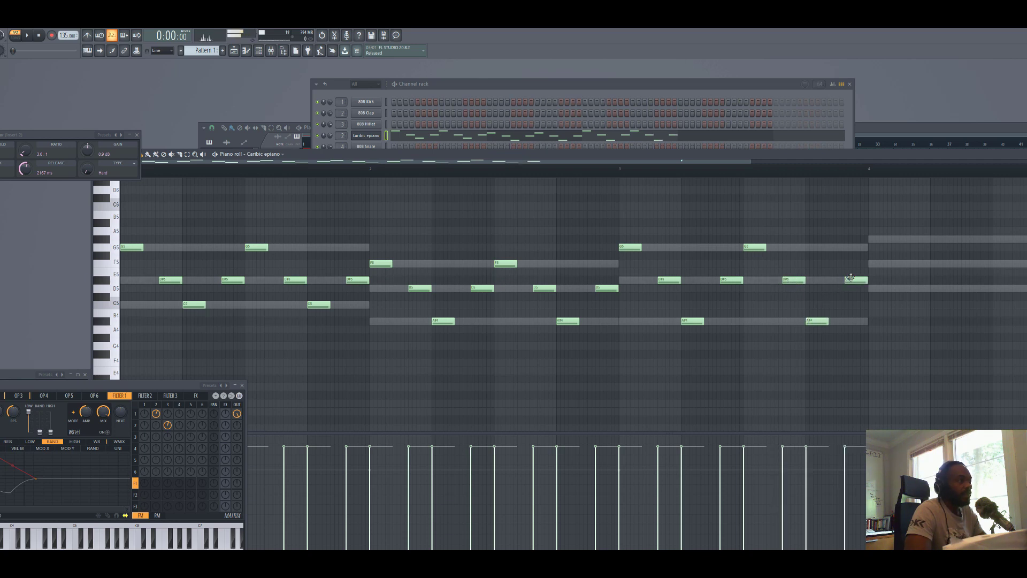
# Add F5, D5 and two notes above G5 in bar 4
pyautogui.click(869, 240)
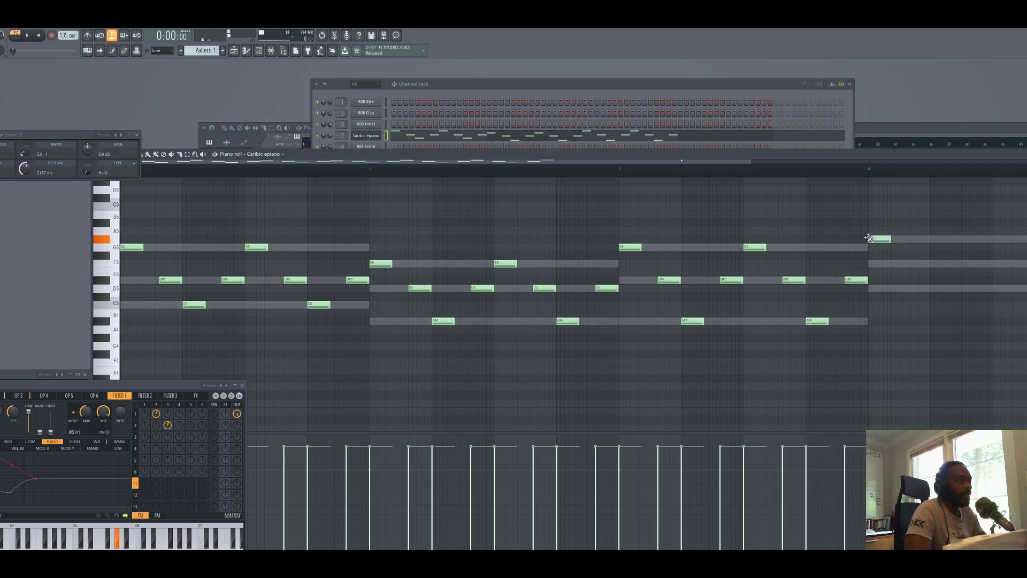
pyautogui.click(909, 265)
pyautogui.click(933, 289)
pyautogui.click(970, 264)
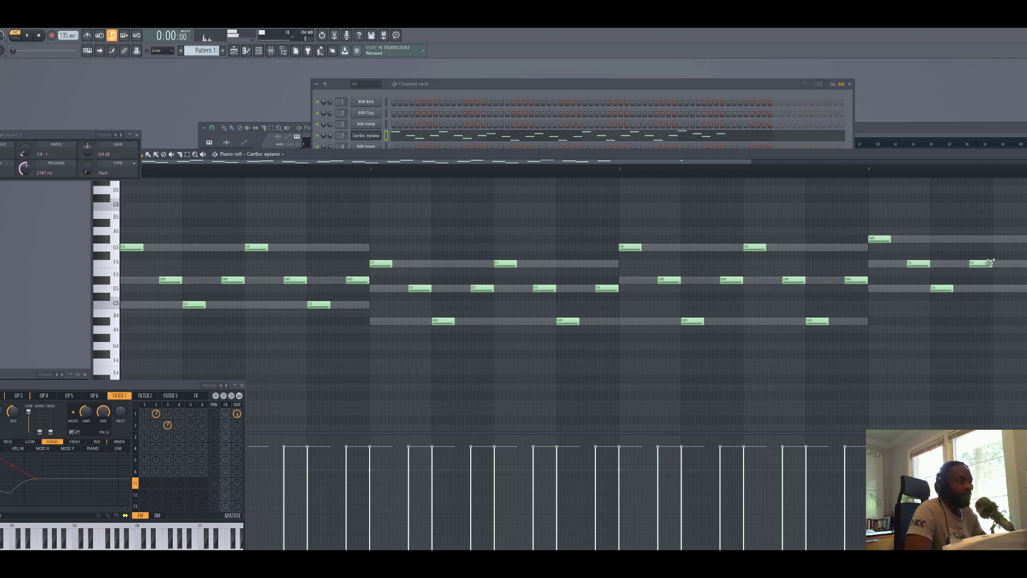
pyautogui.click(993, 239)
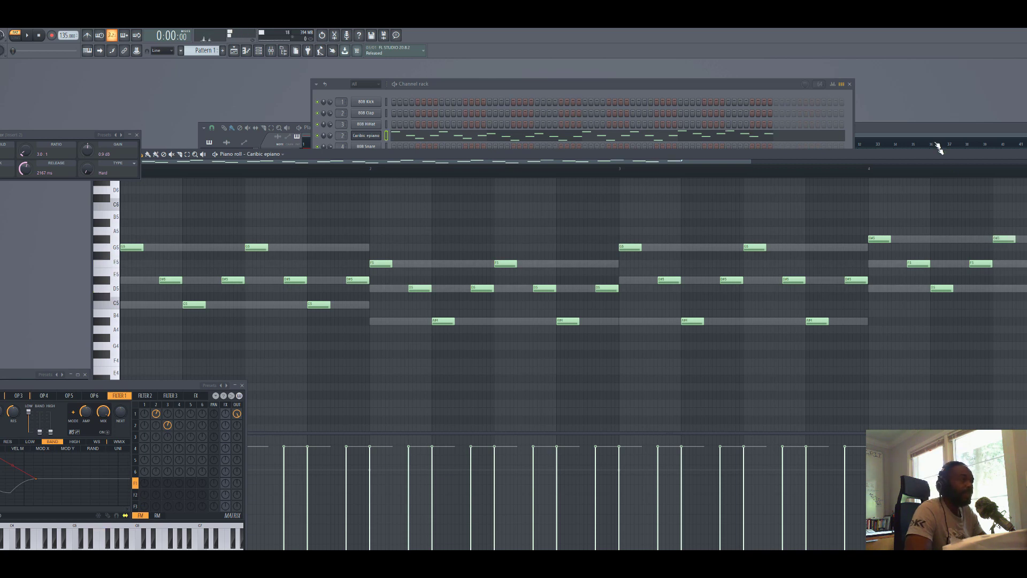
# Enlarge the piano roll and play the new epiano melody once
pyautogui.moveTo(897, 149); pyautogui.dragTo(890, 80)
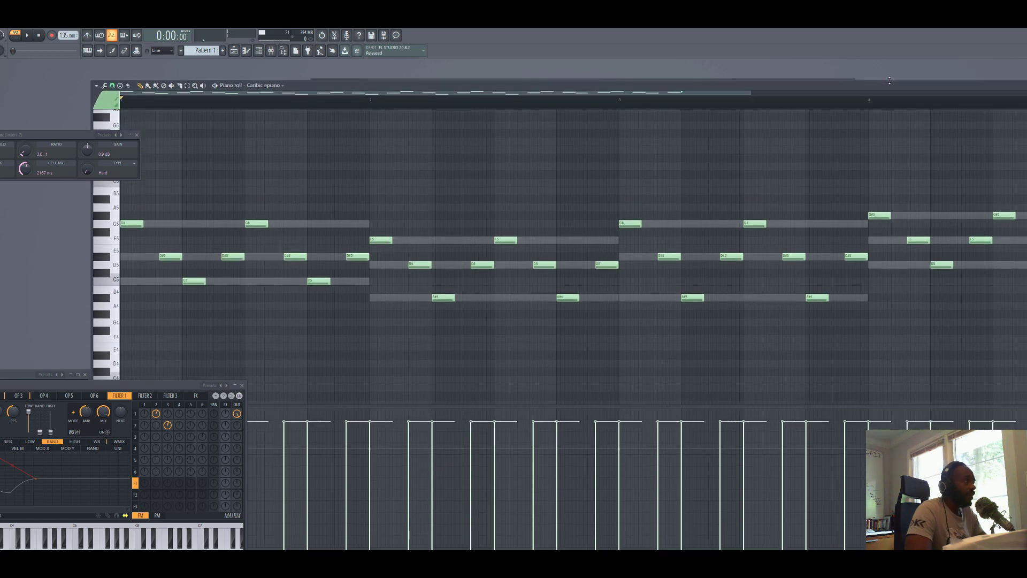
pyautogui.press('space')
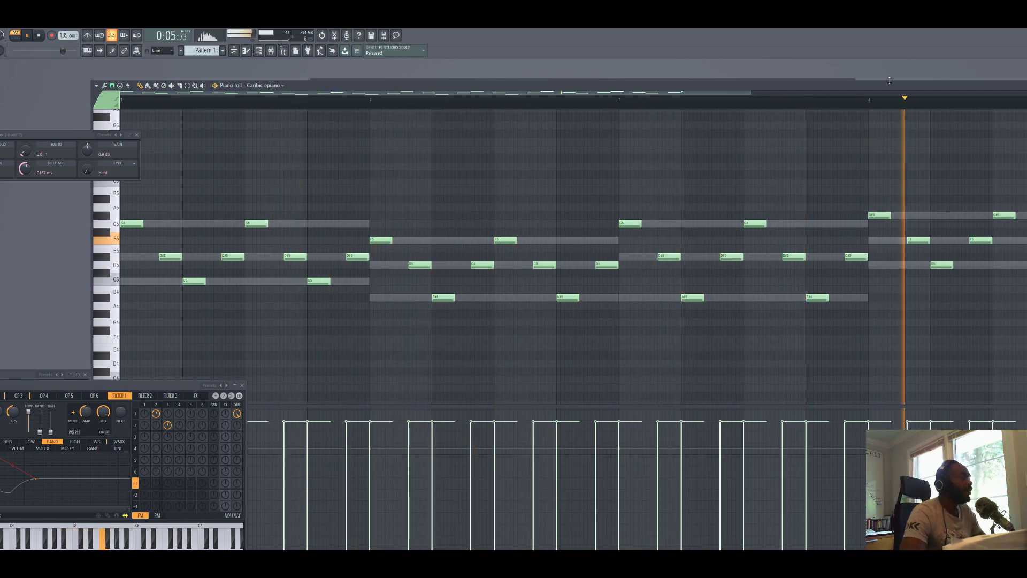
pyautogui.press('space')
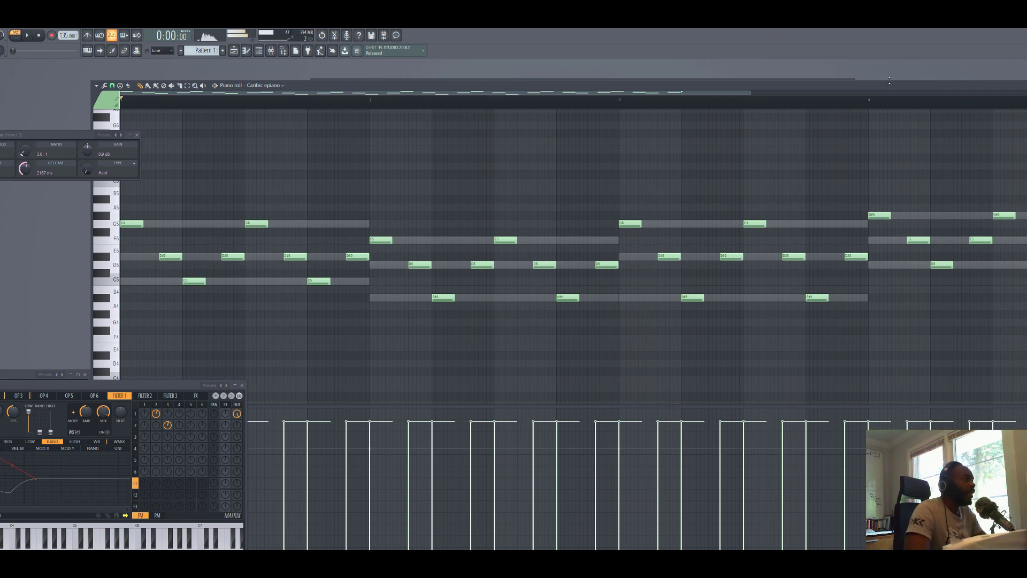
# Draw a descending velocity ramp, then raise a few bar 2 and late-note velocities
pyautogui.moveTo(541, 407); pyautogui.dragTo(546, 263)
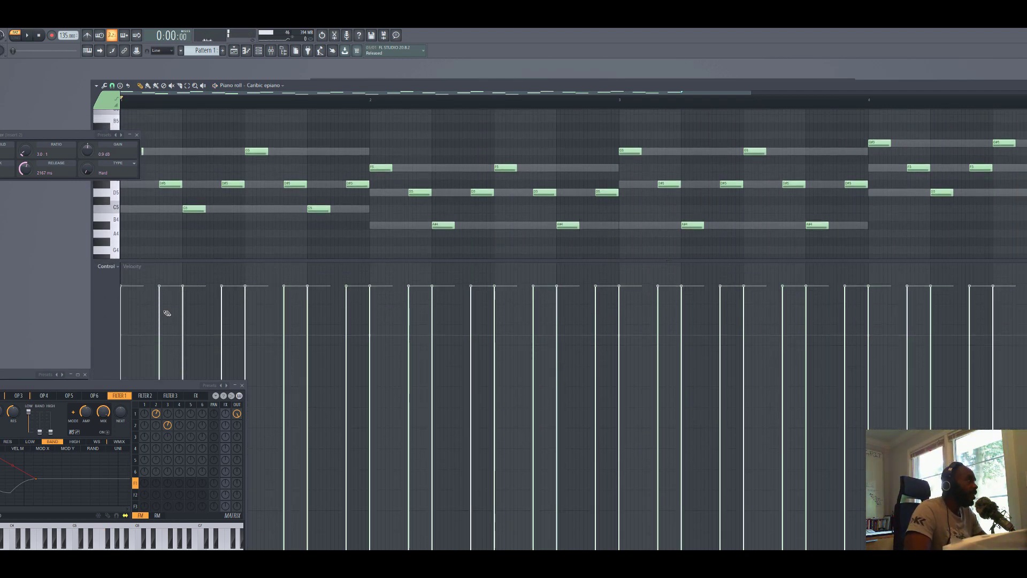
pyautogui.moveTo(129, 289)
pyautogui.mouseDown()
pyautogui.moveTo(216, 353)
pyautogui.moveTo(282, 375)
pyautogui.moveTo(426, 309)
pyautogui.moveTo(471, 307)
pyautogui.moveTo(658, 385)
pyautogui.moveTo(707, 377)
pyautogui.moveTo(847, 299)
pyautogui.moveTo(892, 299)
pyautogui.moveTo(1014, 345)
pyautogui.mouseUp()
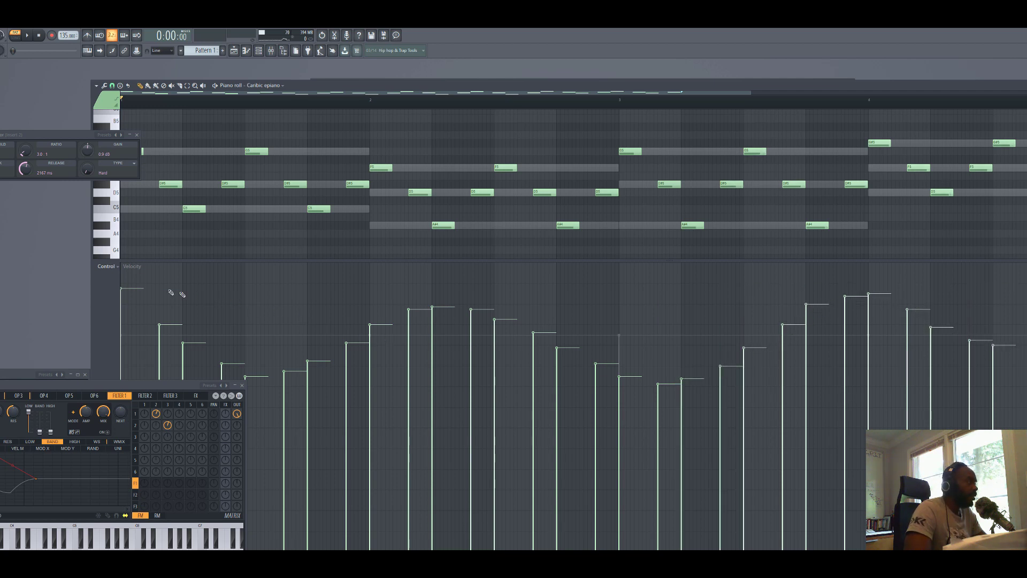
pyautogui.moveTo(140, 295)
pyautogui.mouseDown()
pyautogui.moveTo(249, 344)
pyautogui.moveTo(291, 354)
pyautogui.moveTo(348, 341)
pyautogui.mouseUp()
pyautogui.moveTo(439, 290); pyautogui.dragTo(473, 283)
pyautogui.moveTo(833, 296); pyautogui.dragTo(902, 293)
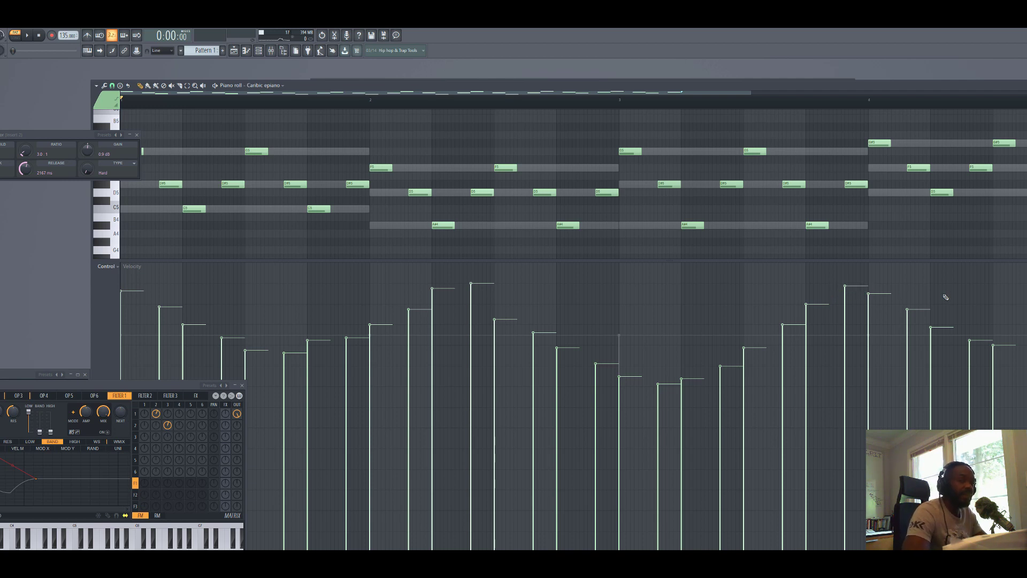
# Play the pattern to hear the velocities, then move the piano roll aside
pyautogui.press('space')
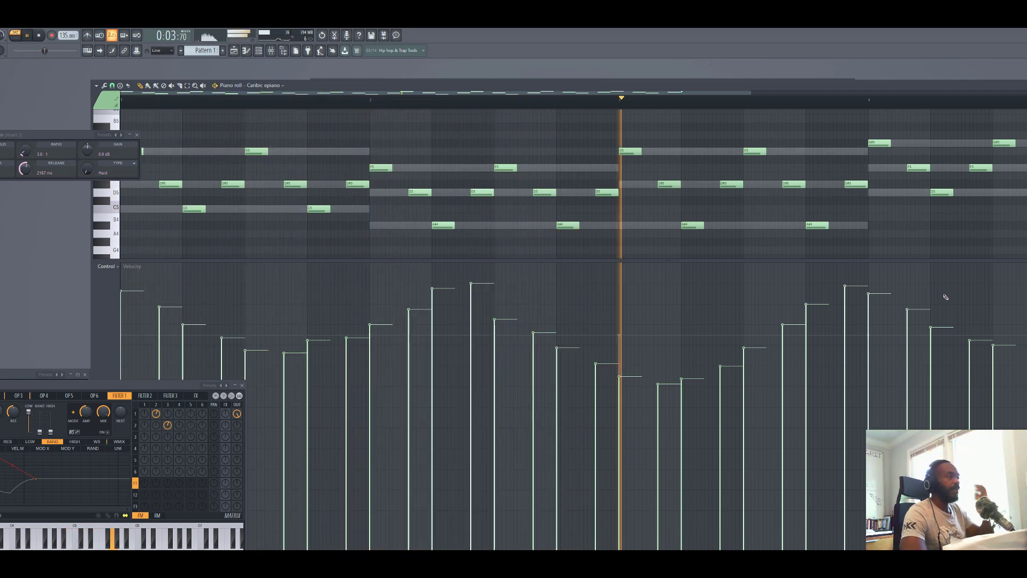
pyautogui.press('space')
pyautogui.moveTo(684, 87); pyautogui.dragTo(719, 175)
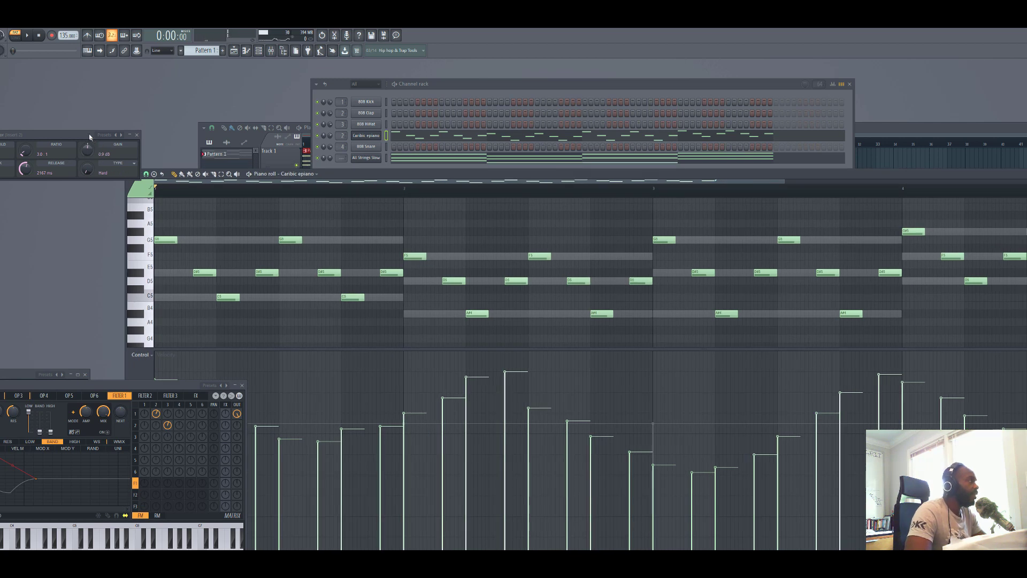
# Quick quantize the Caribic epiano notes
pyautogui.moveTo(89, 134); pyautogui.dragTo(97, 88)
pyautogui.click(138, 174)
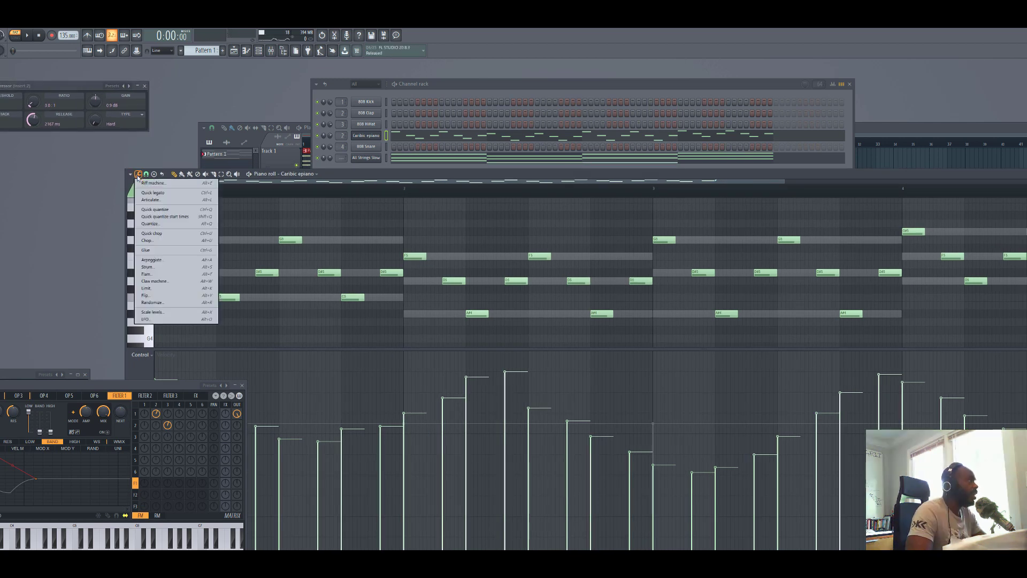
pyautogui.click(153, 211)
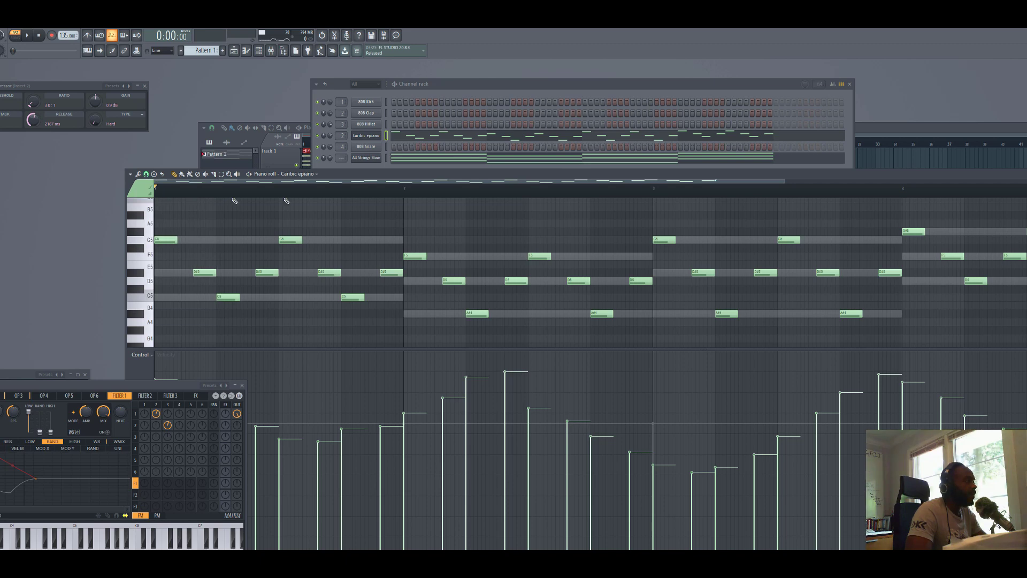
pyautogui.moveTo(474, 177); pyautogui.dragTo(412, 144)
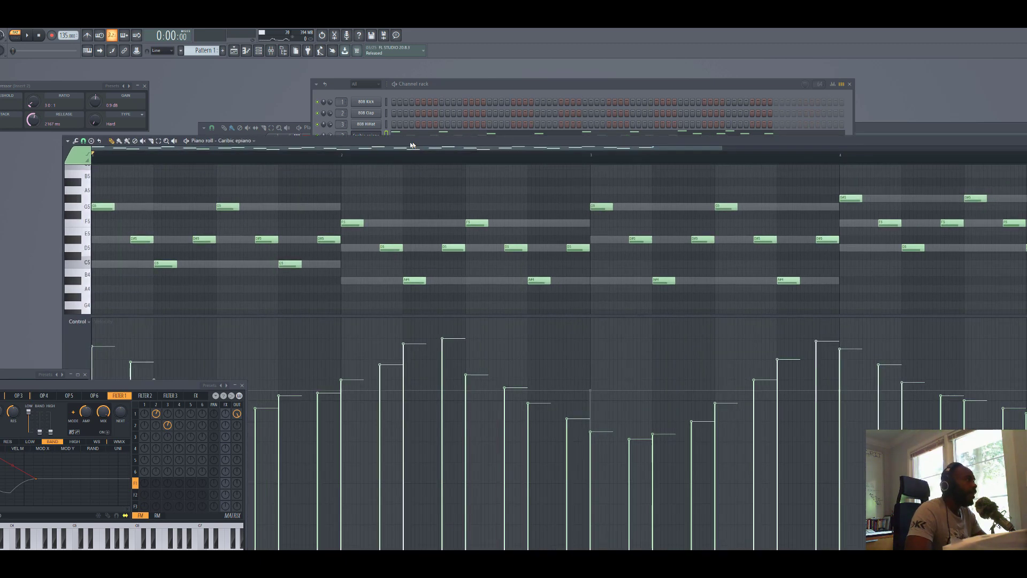
# Lengthen the G5, F5, G5 and D#5 top notes into sustains, deleting the short repeats
pyautogui.moveTo(113, 207); pyautogui.dragTo(153, 207)
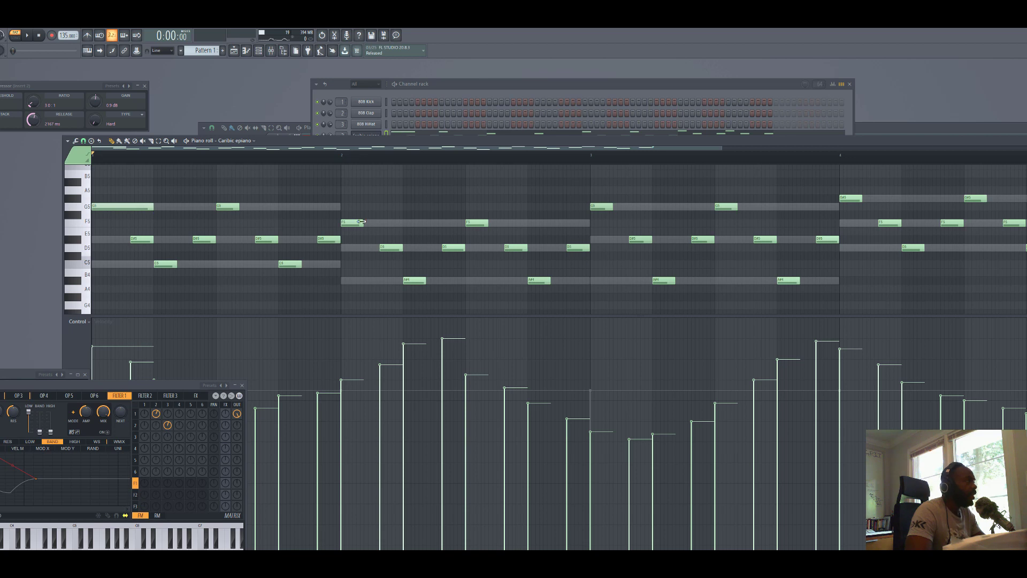
pyautogui.moveTo(364, 223); pyautogui.dragTo(462, 225)
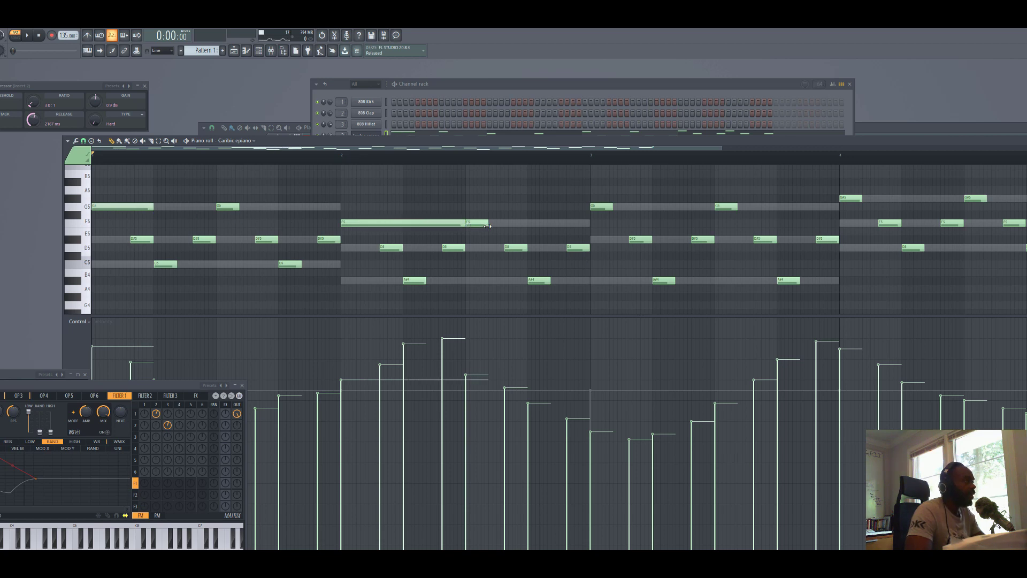
pyautogui.rightClick(480, 221)
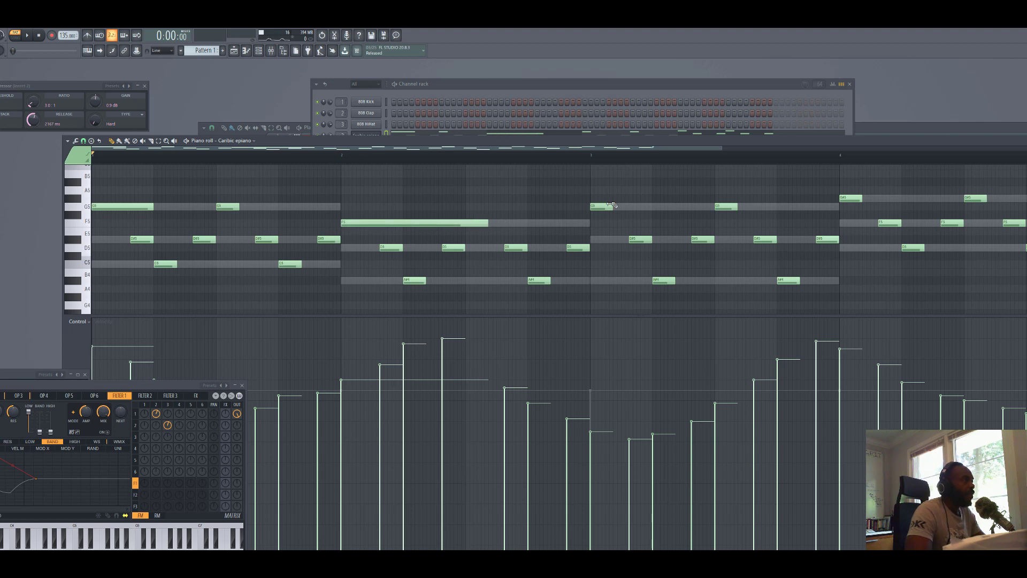
pyautogui.moveTo(612, 205); pyautogui.dragTo(682, 204)
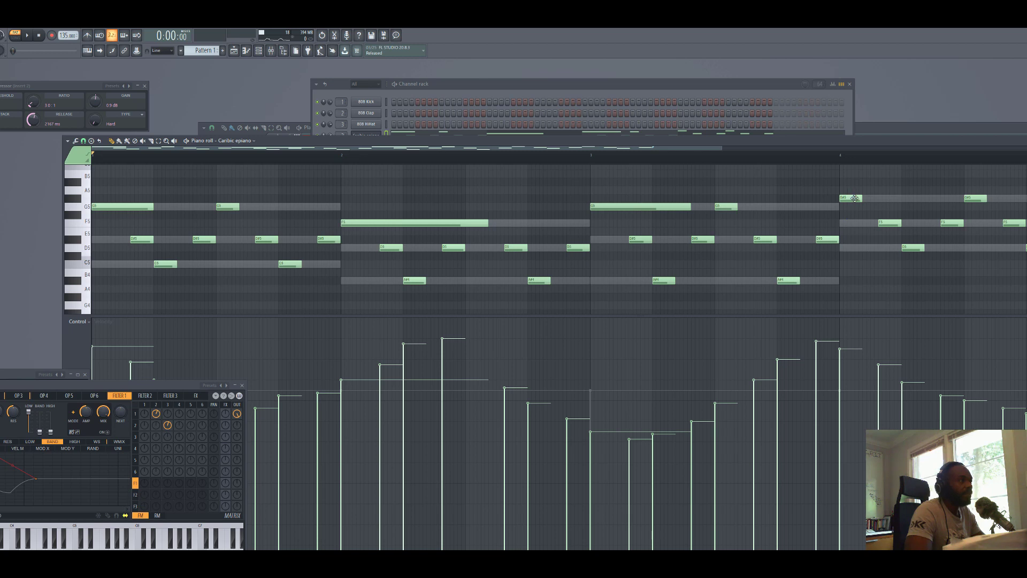
pyautogui.moveTo(861, 198); pyautogui.dragTo(975, 196)
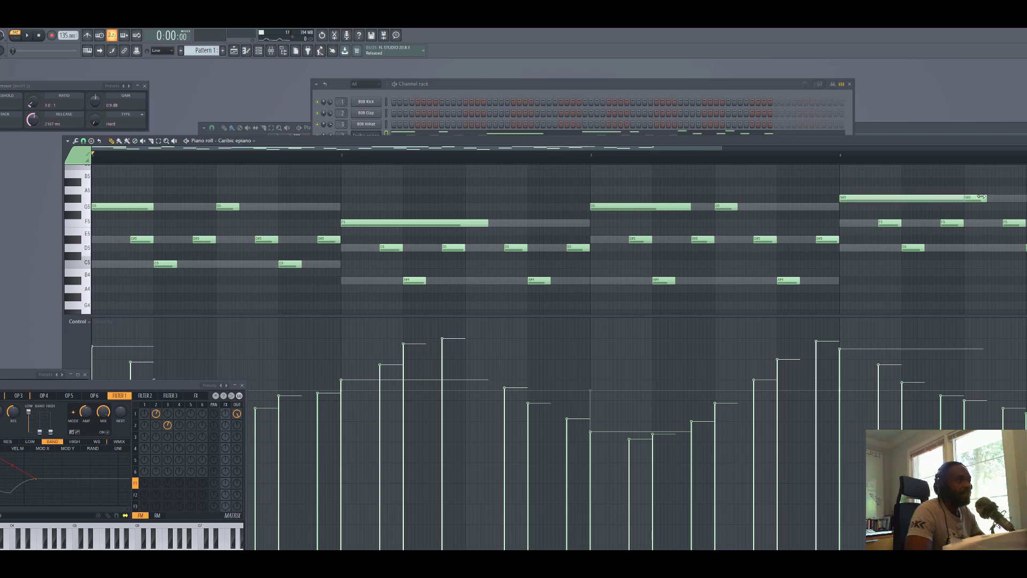
pyautogui.rightClick(976, 196)
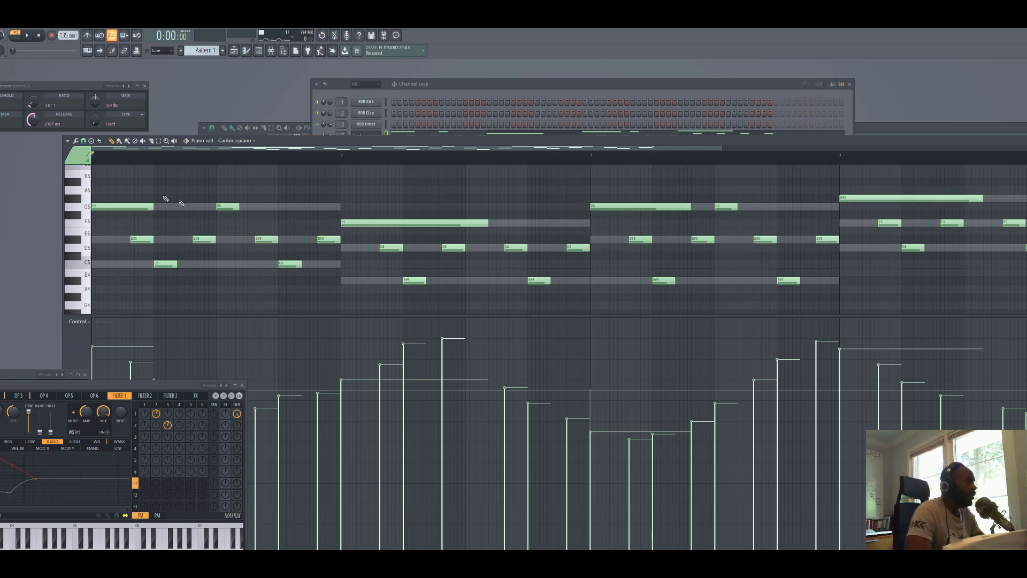
pyautogui.moveTo(149, 206); pyautogui.dragTo(193, 206)
# Raise the velocities of the long F5 and bar 3 G5, then play the pattern
pyautogui.click(345, 339)
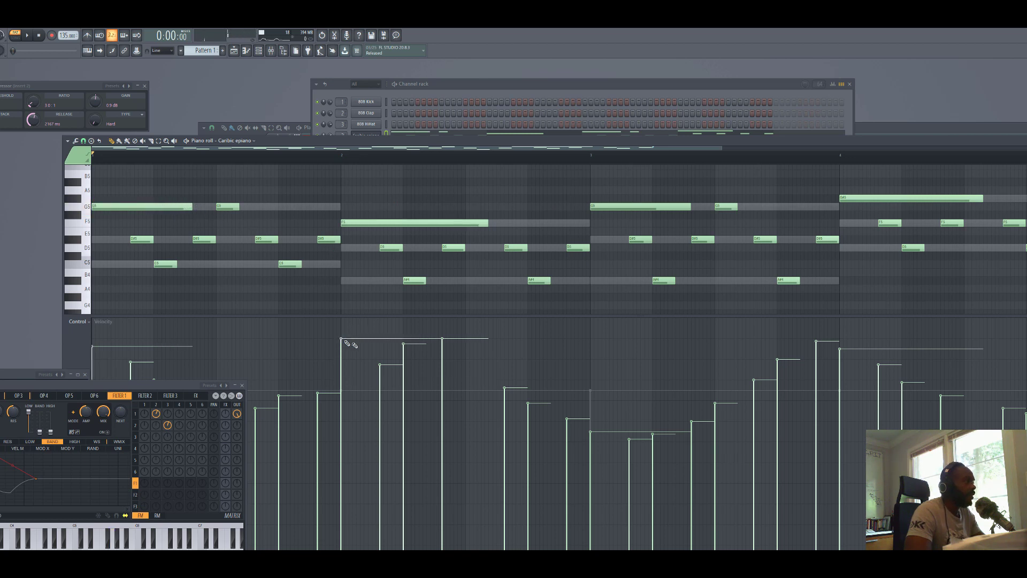
pyautogui.click(595, 360)
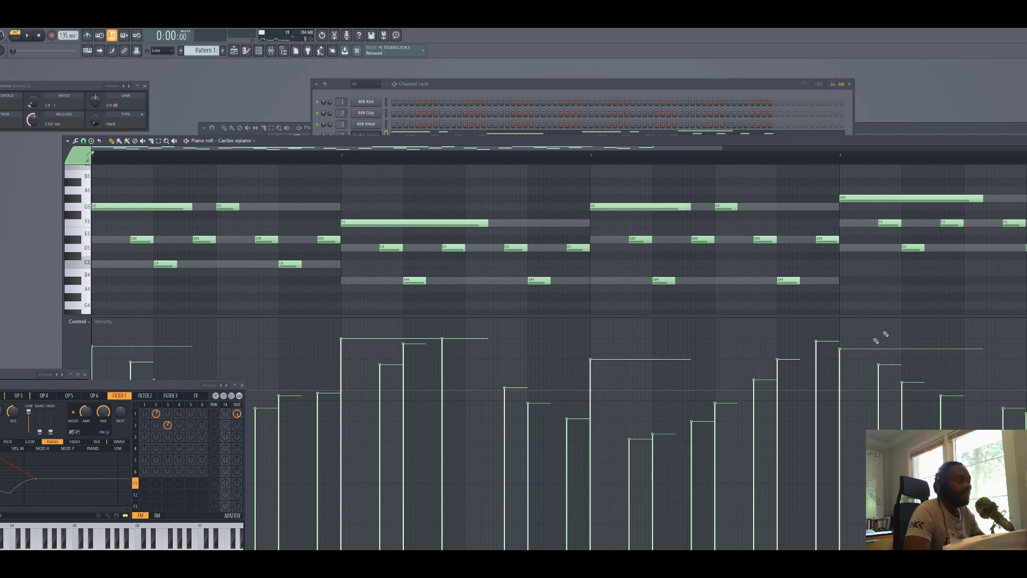
pyautogui.press('space')
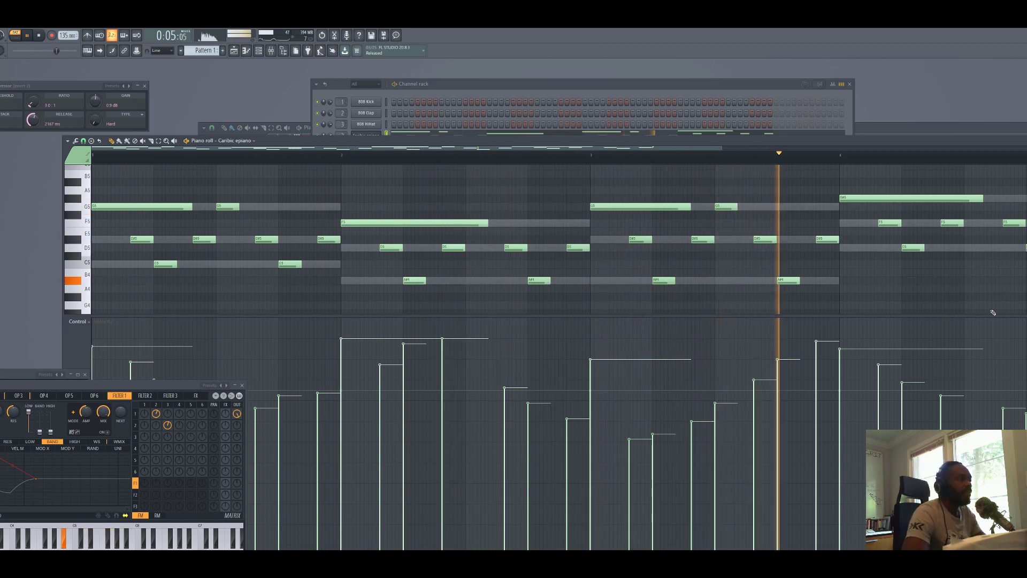
pyautogui.press('space')
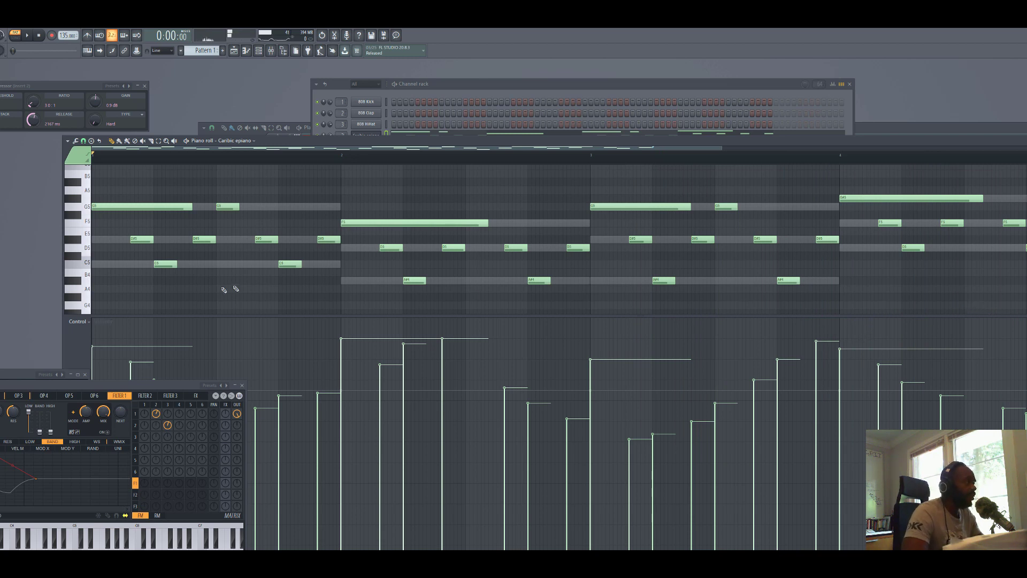
# Audition the E5 and D5 notes an octave higher, revert them, and remove a stray A4 note
pyautogui.moveTo(101, 229); pyautogui.dragTo(998, 251)
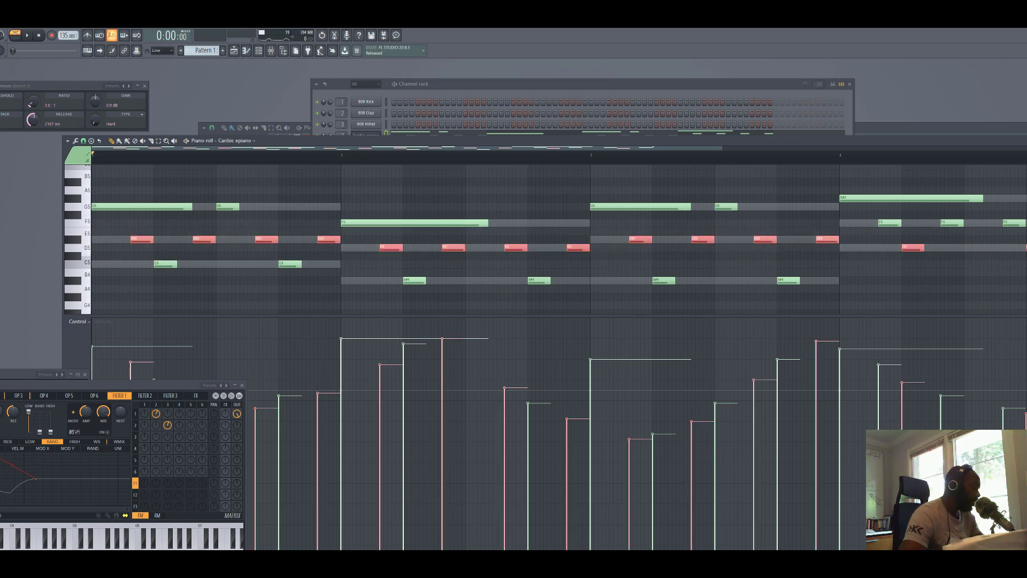
pyautogui.hotkey('ctrl', 'Up')
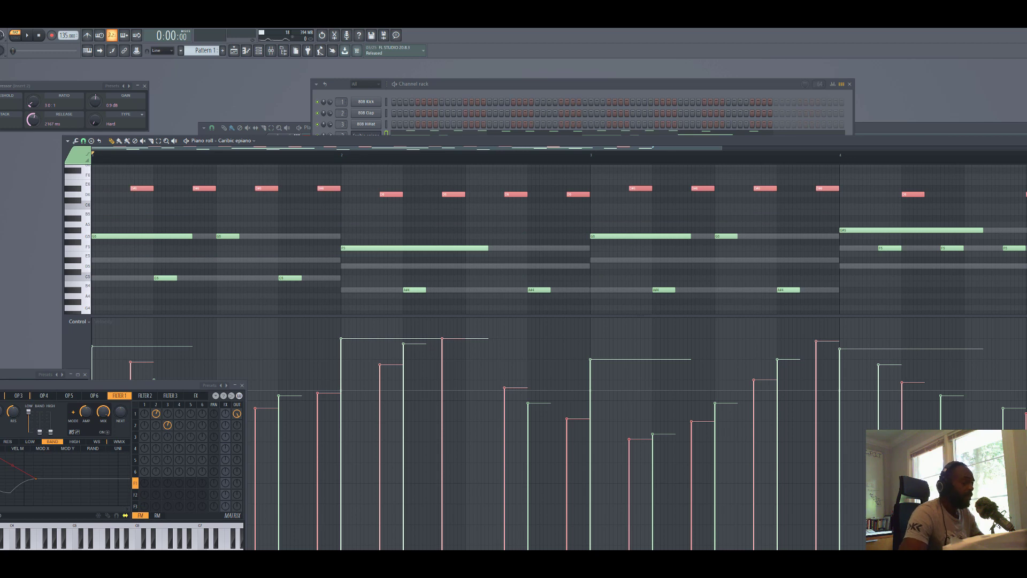
pyautogui.press('space')
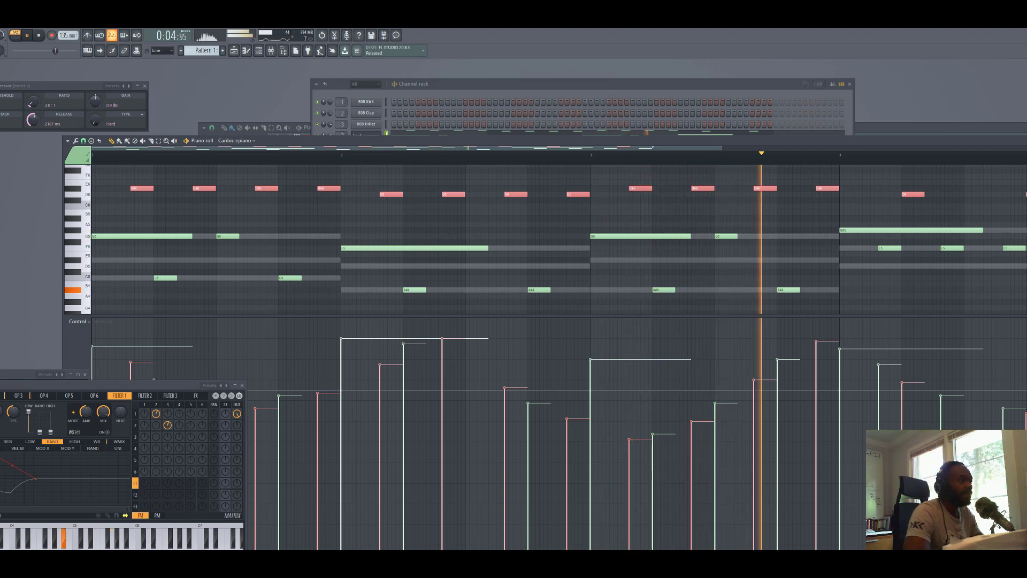
pyautogui.press('space')
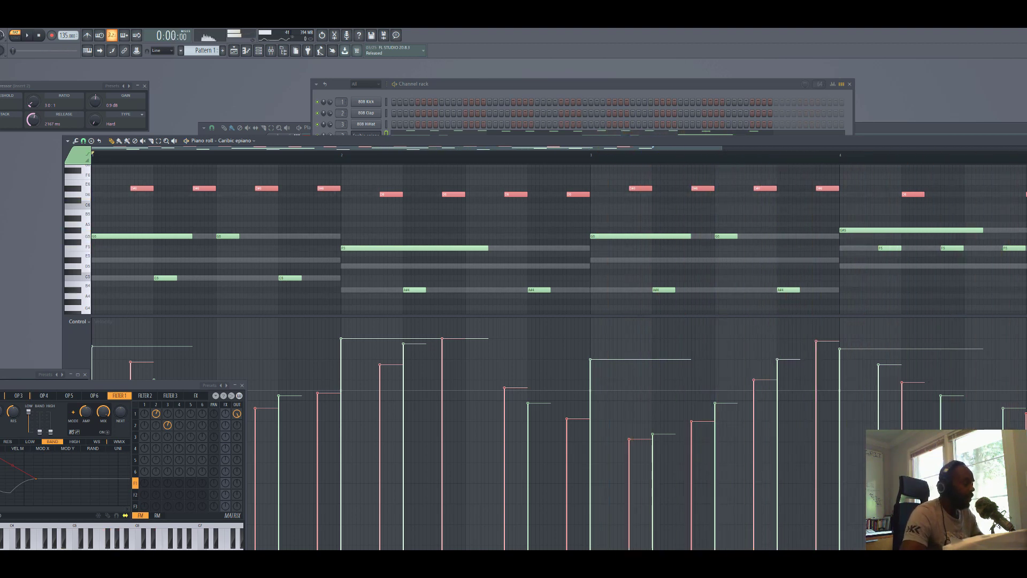
pyautogui.hotkey('ctrl', 'Down')
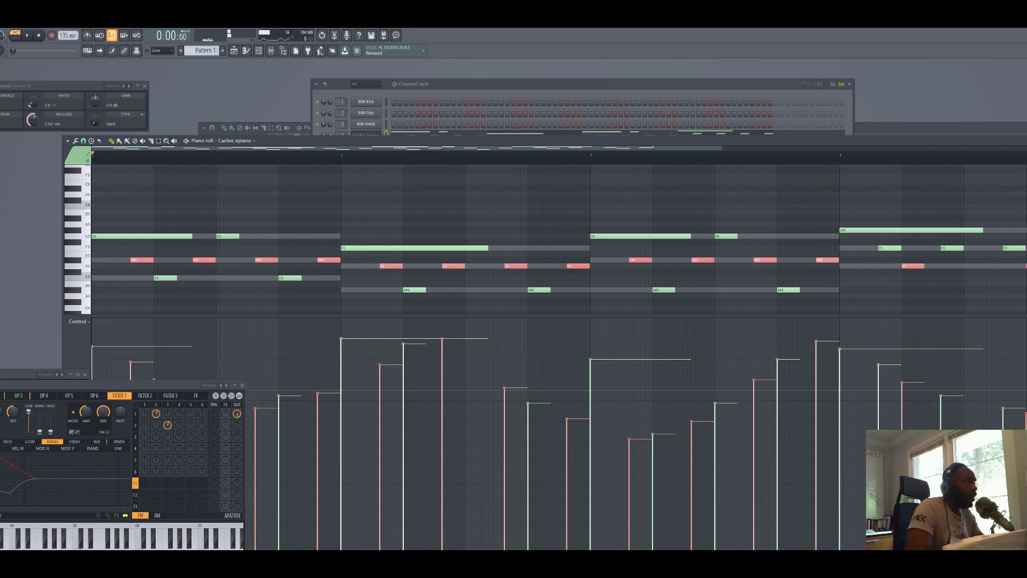
pyautogui.click(124, 296)
pyautogui.rightClick(138, 296)
# Raise the C5 and A#4 notes an octave and audition the new voicing
pyautogui.moveTo(117, 298); pyautogui.dragTo(1026, 283)
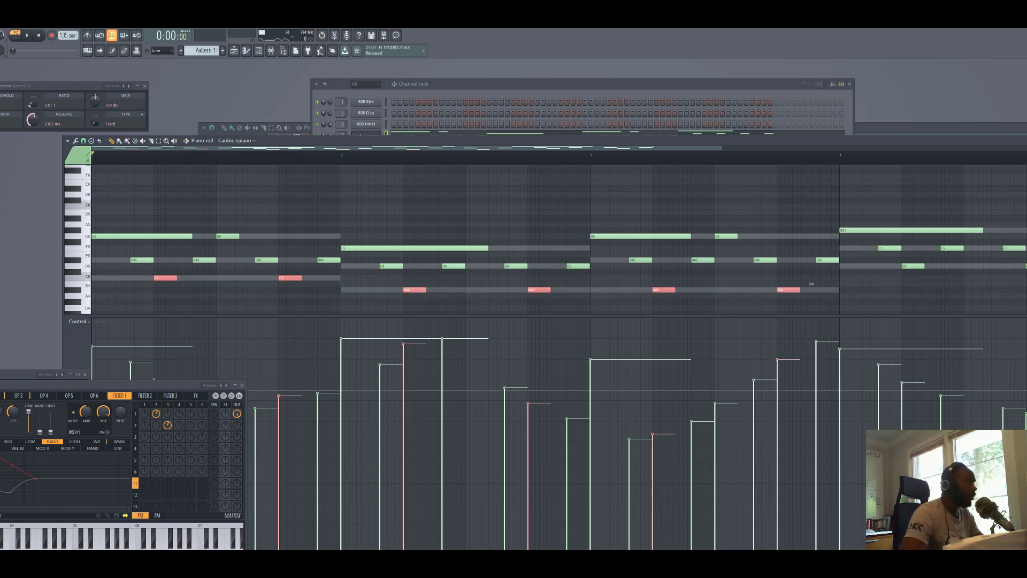
pyautogui.hotkey('ctrl', 'Up')
pyautogui.press('space')
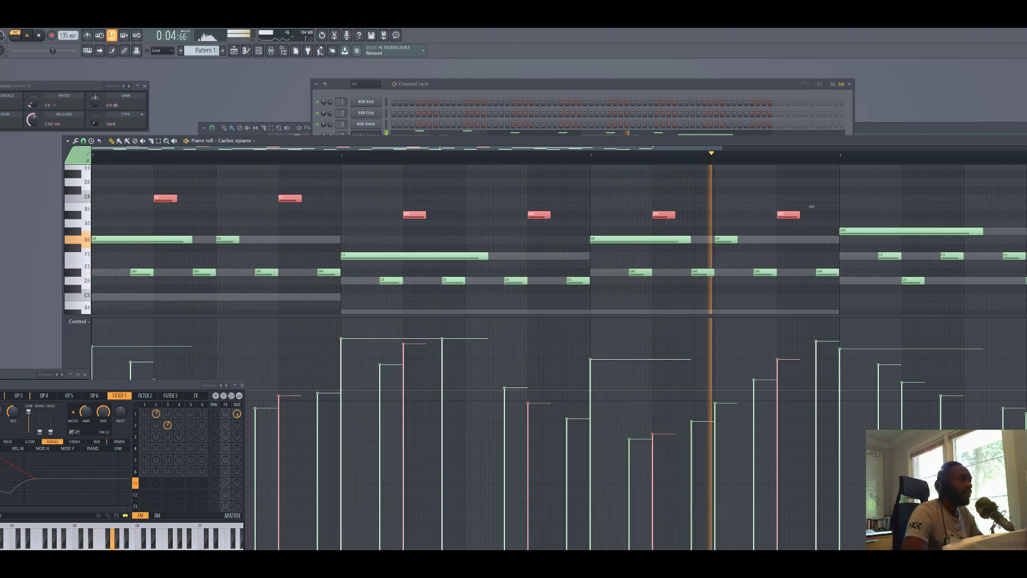
pyautogui.press('space')
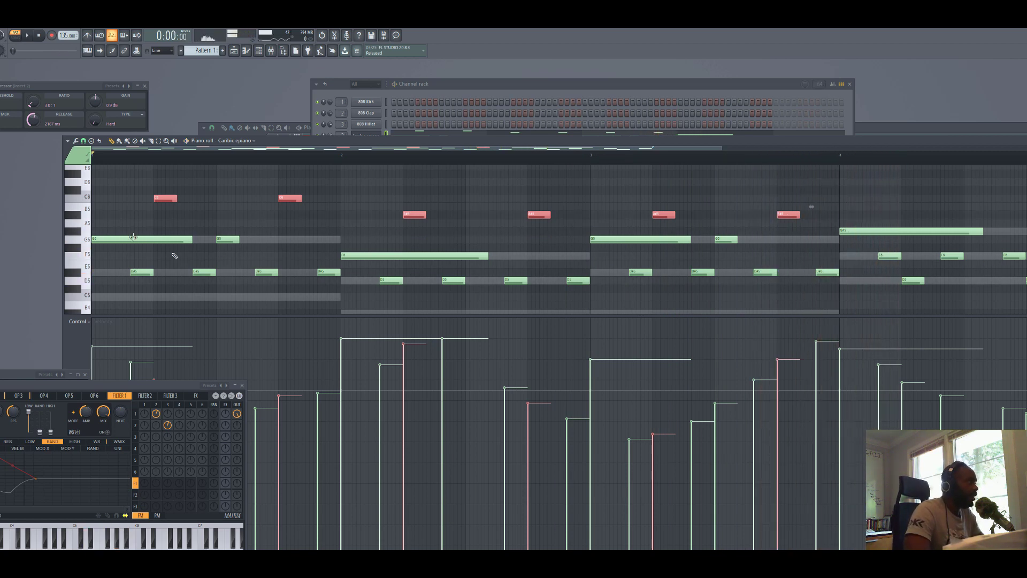
# Select every note in the Caribic epiano pattern and delete them all
pyautogui.moveTo(108, 187); pyautogui.dragTo(254, 224)
pyautogui.moveTo(327, 241); pyautogui.dragTo(1014, 321)
pyautogui.press('Delete')
# Place short G5, F5, G5 and G#5 notes at the start of bars 1–4
pyautogui.scroll(4, 743, 241)
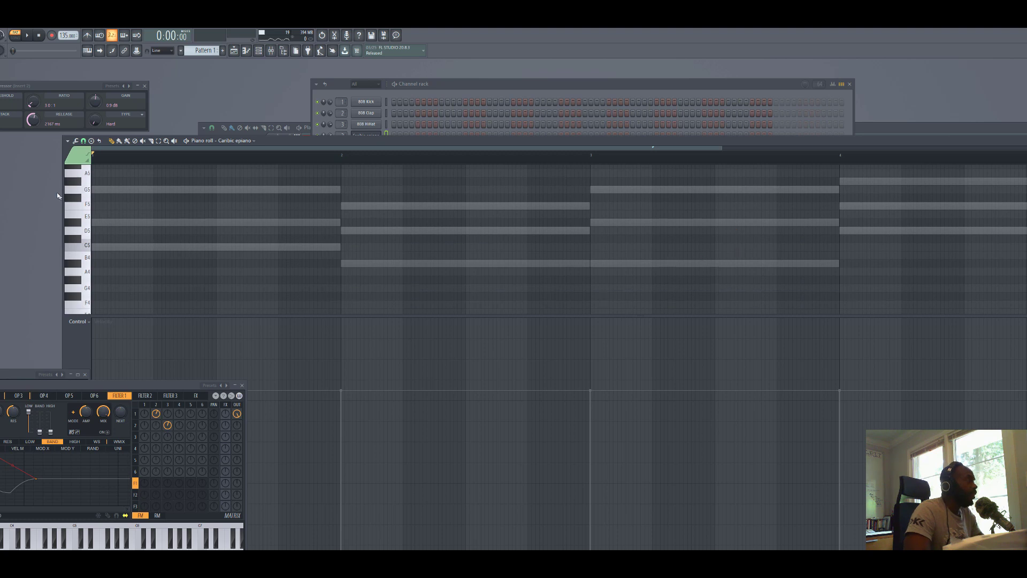
pyautogui.click(95, 190)
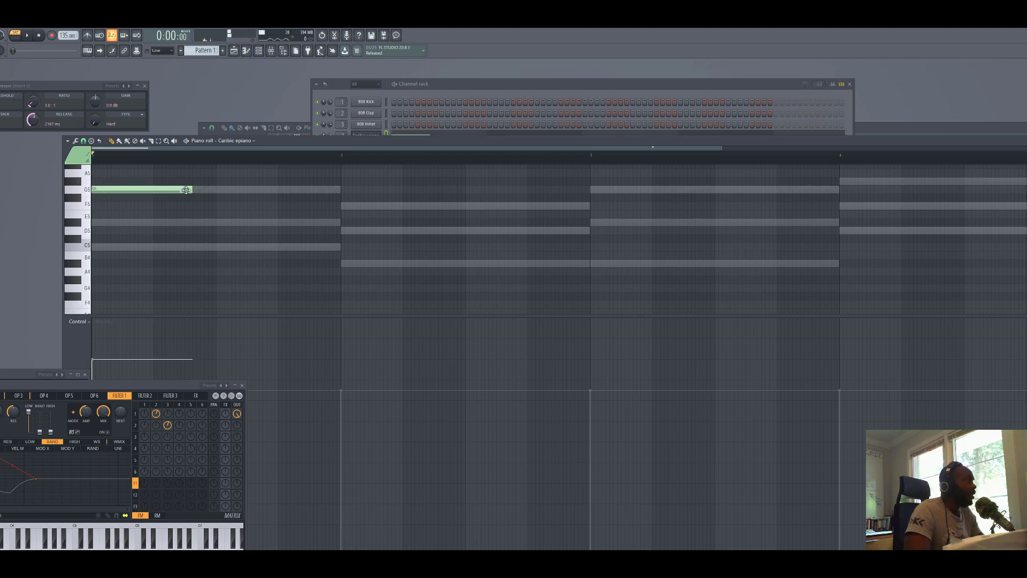
pyautogui.moveTo(186, 188); pyautogui.dragTo(157, 187)
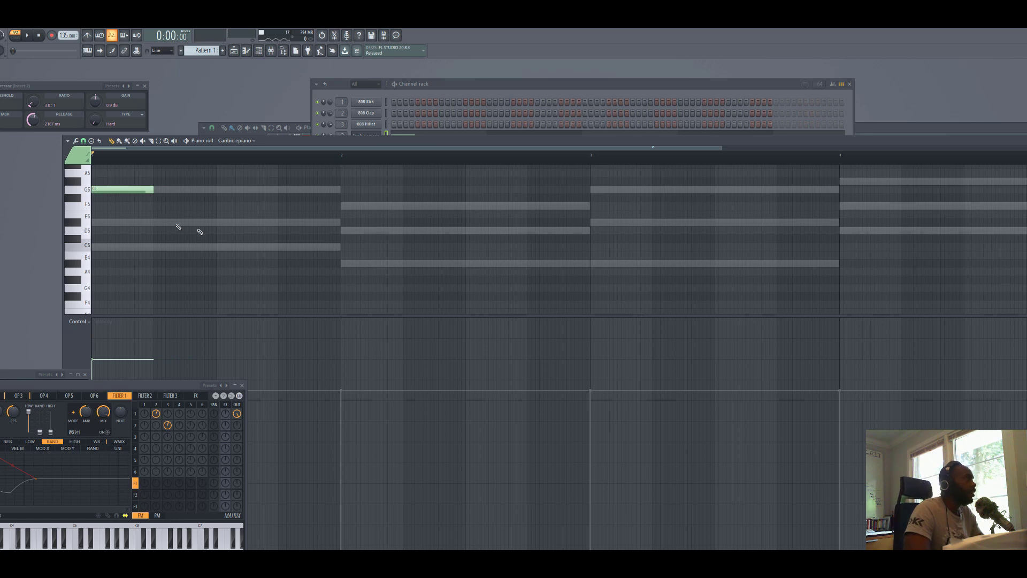
pyautogui.click(346, 207)
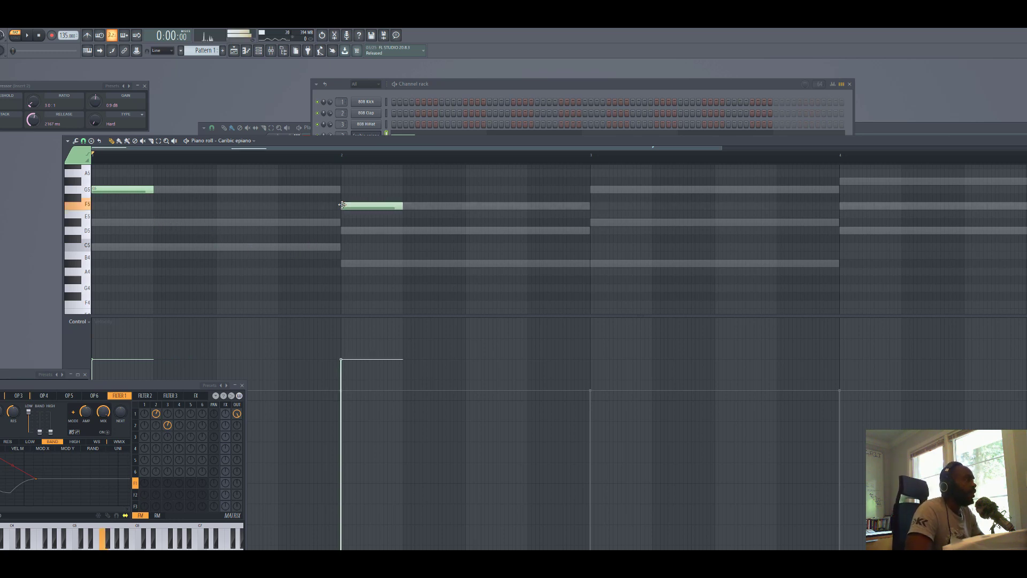
pyautogui.click(593, 191)
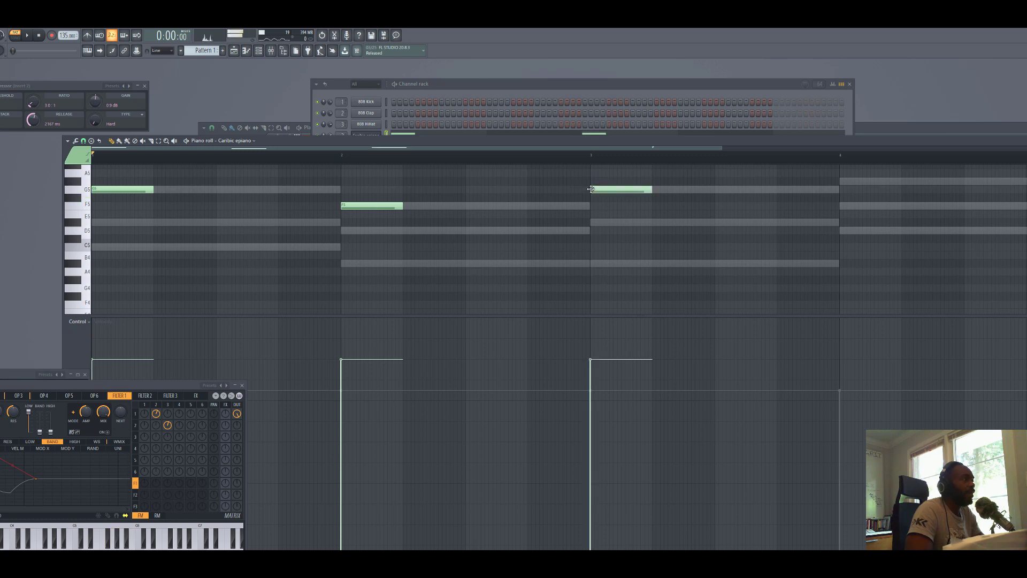
pyautogui.click(843, 182)
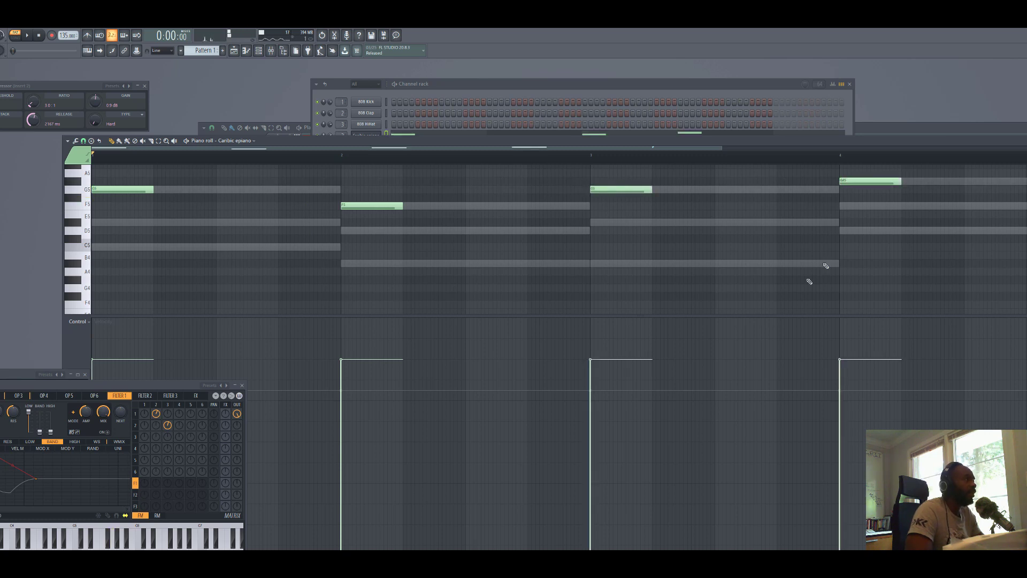
# Add lower notes near each bar's end (C5, A#4, D5) and play the melody
pyautogui.click(281, 248)
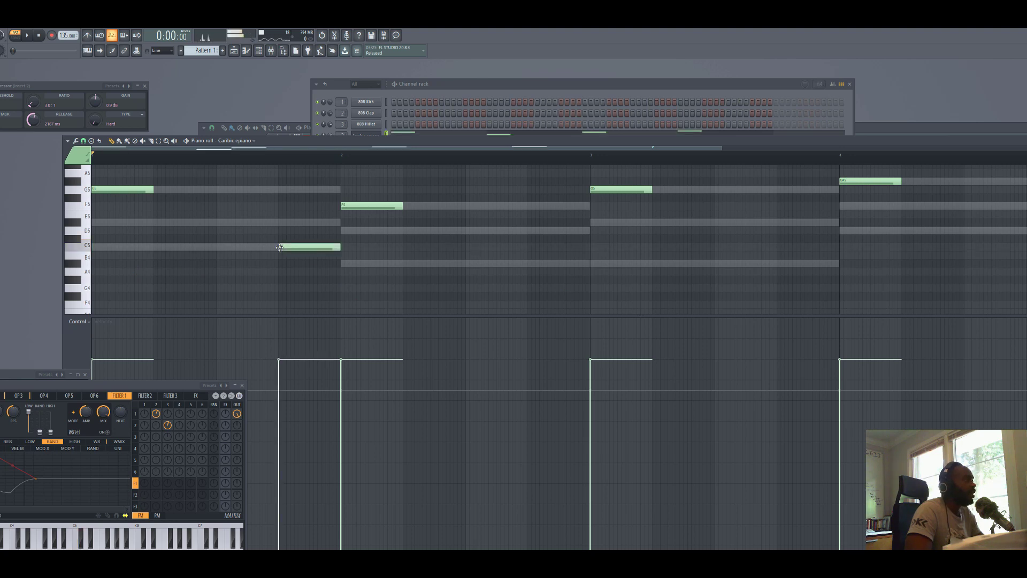
pyautogui.click(529, 263)
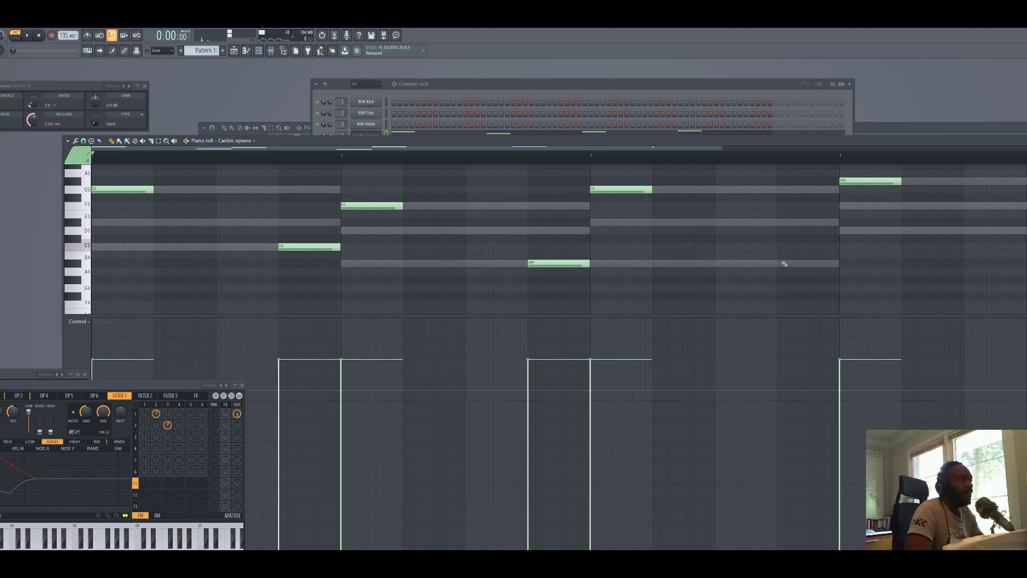
pyautogui.click(782, 263)
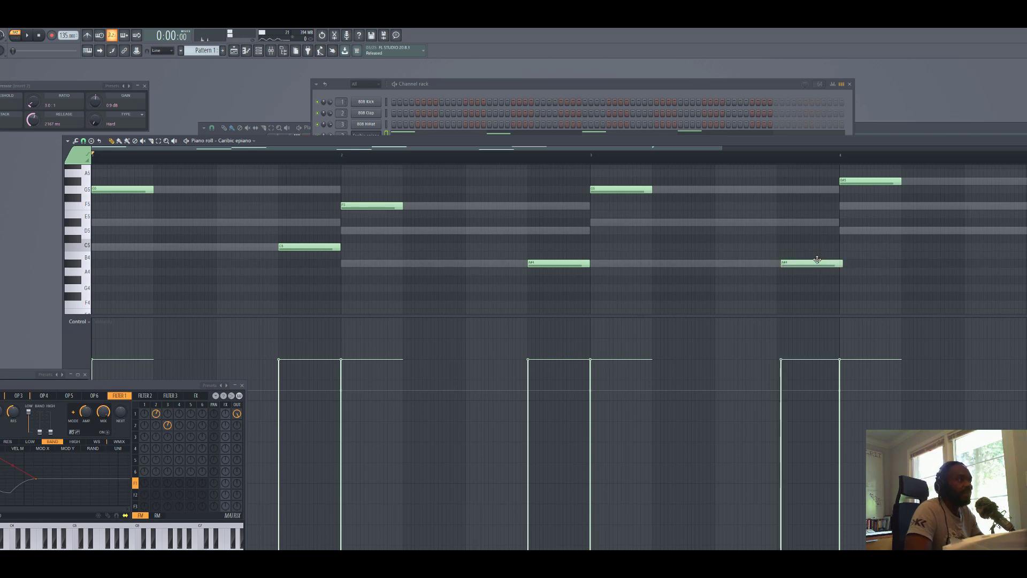
pyautogui.moveTo(817, 260); pyautogui.dragTo(813, 261)
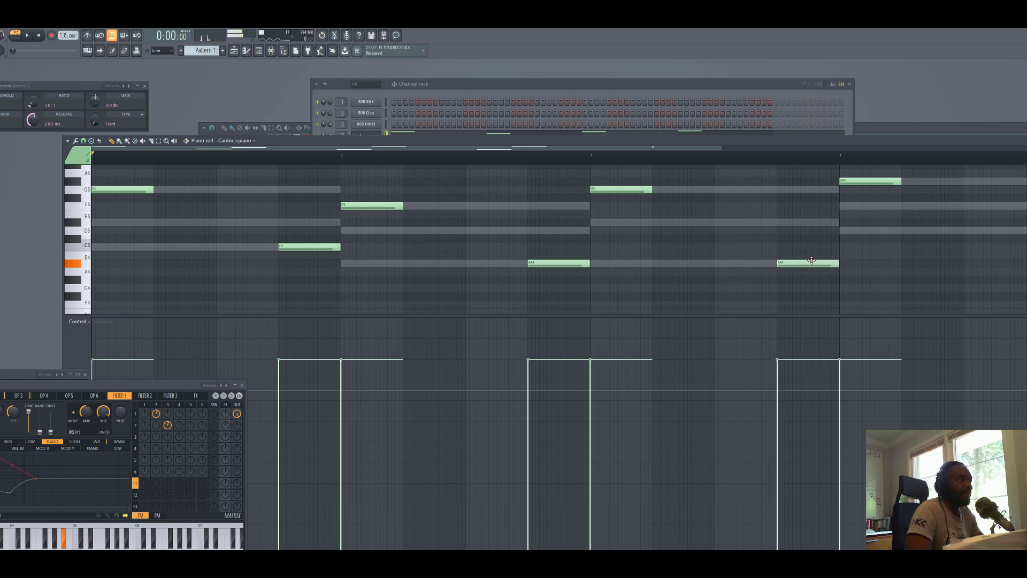
pyautogui.click(1025, 230)
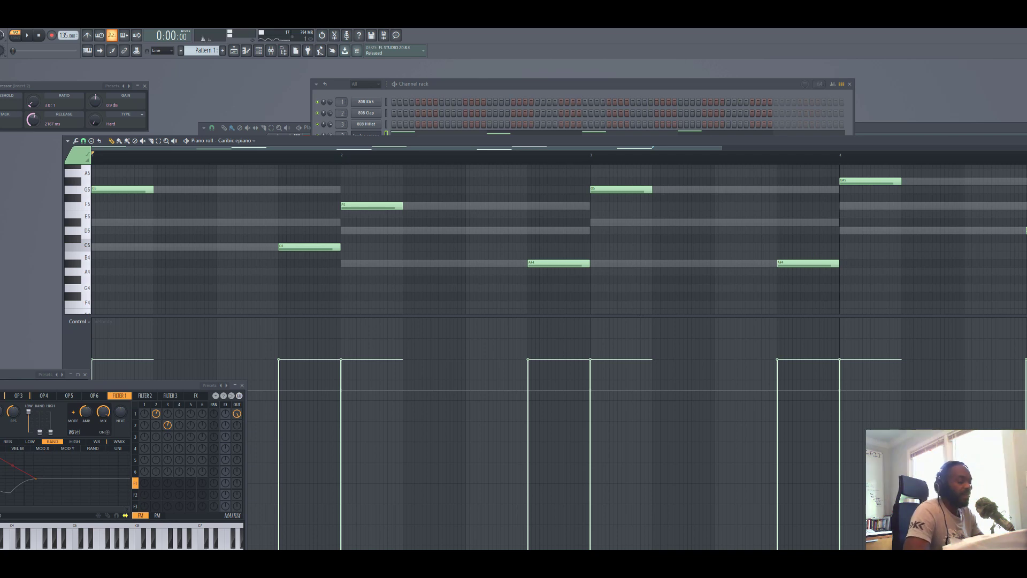
pyautogui.press('space')
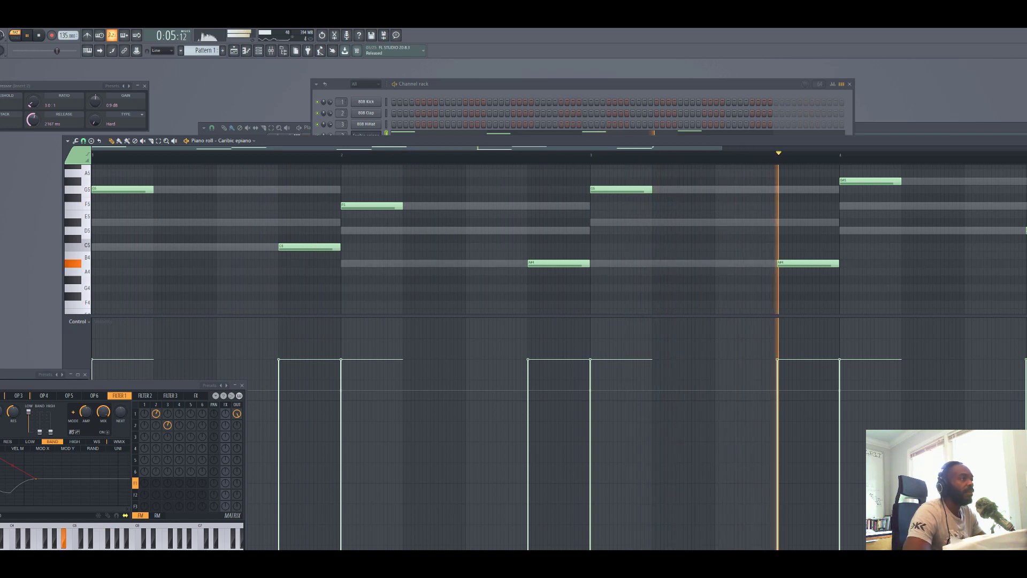
# Add F5 and a second G#5 note in bar 4 and audition the melody
pyautogui.press('space')
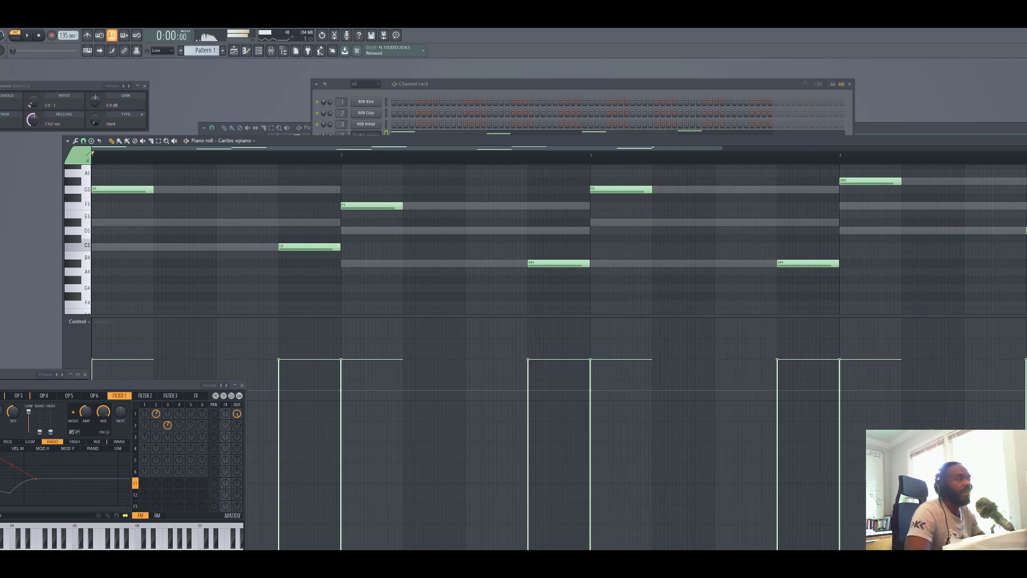
pyautogui.click(904, 206)
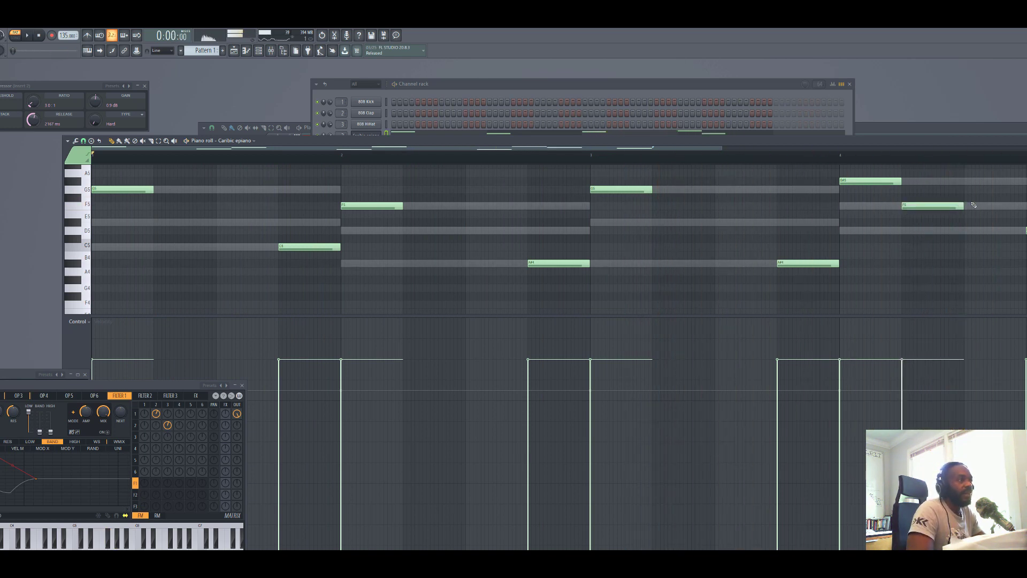
pyautogui.click(973, 182)
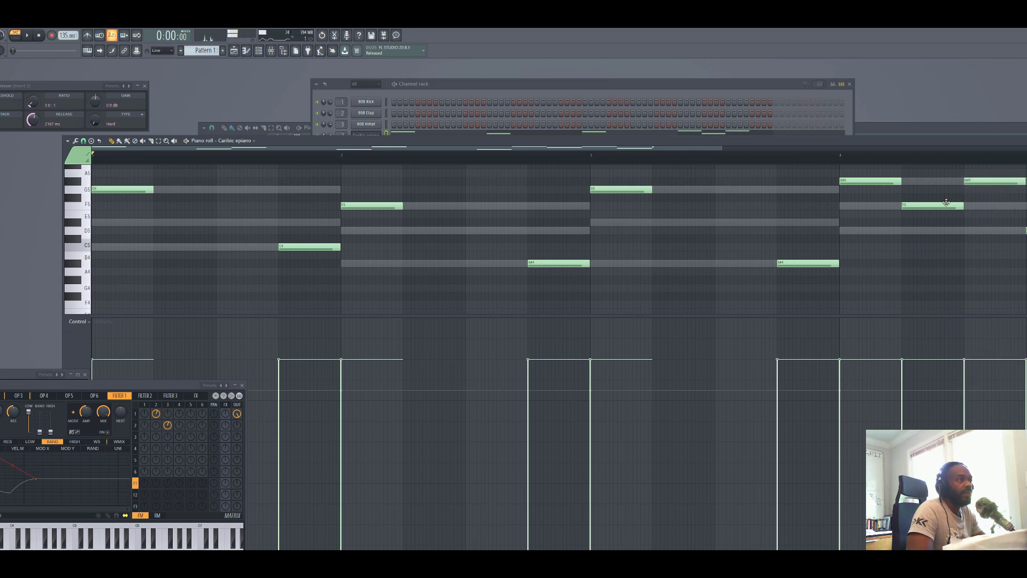
pyautogui.press('space')
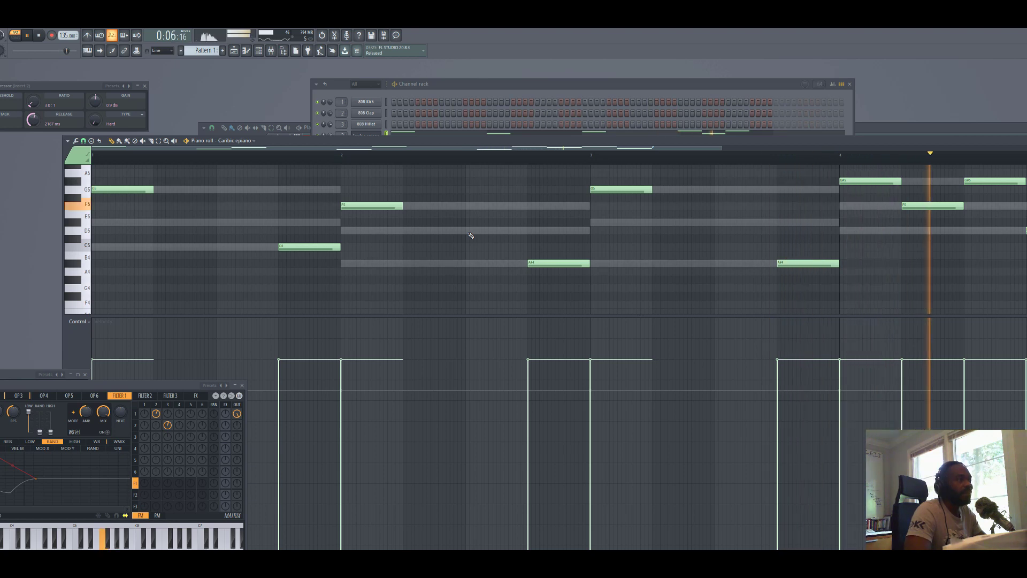
pyautogui.press('space')
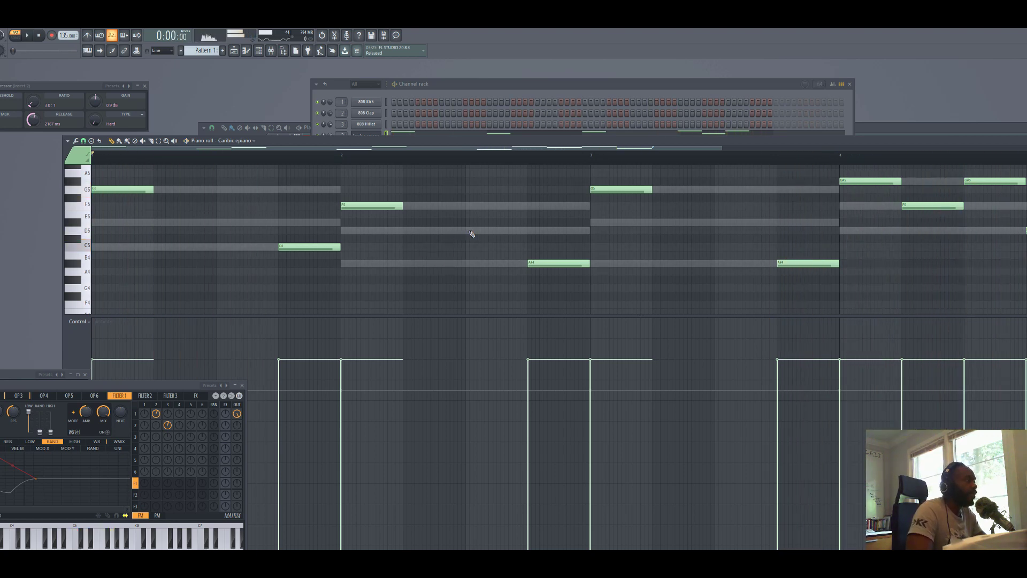
# Add a D5 note mid-bar 2 and D#5 notes in bars 1 and 3
pyautogui.click(471, 231)
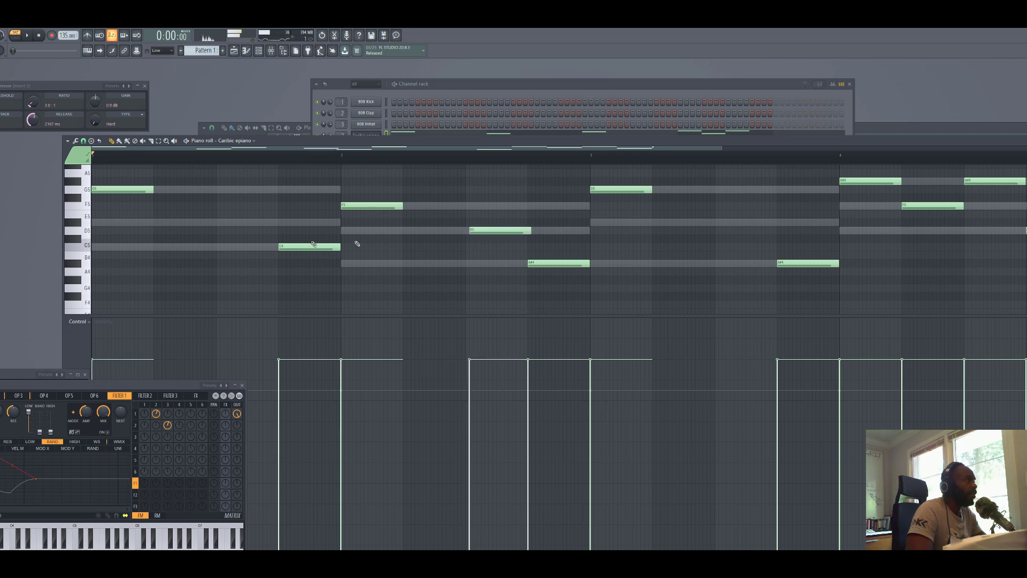
pyautogui.moveTo(497, 232); pyautogui.dragTo(493, 232)
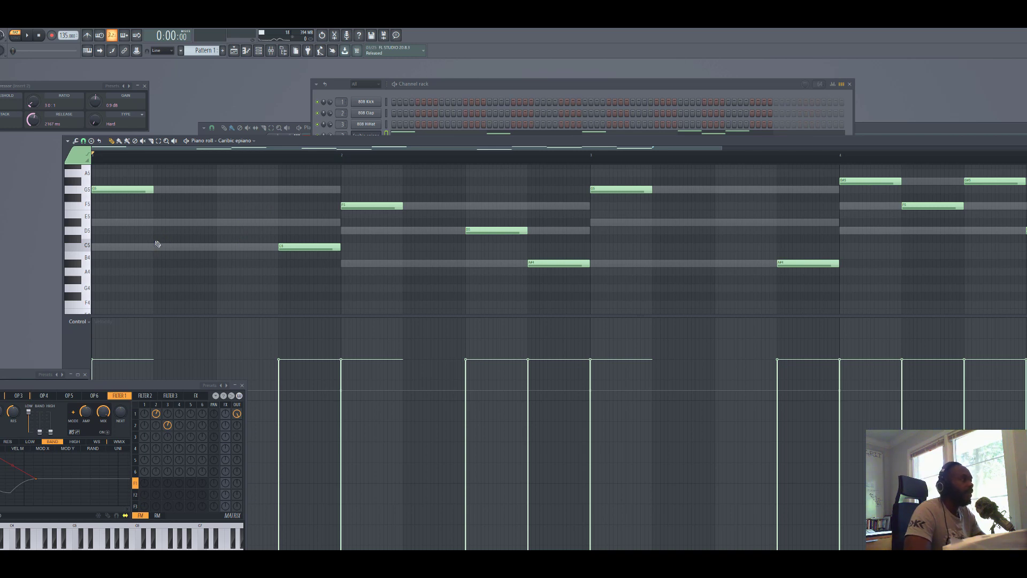
pyautogui.click(155, 224)
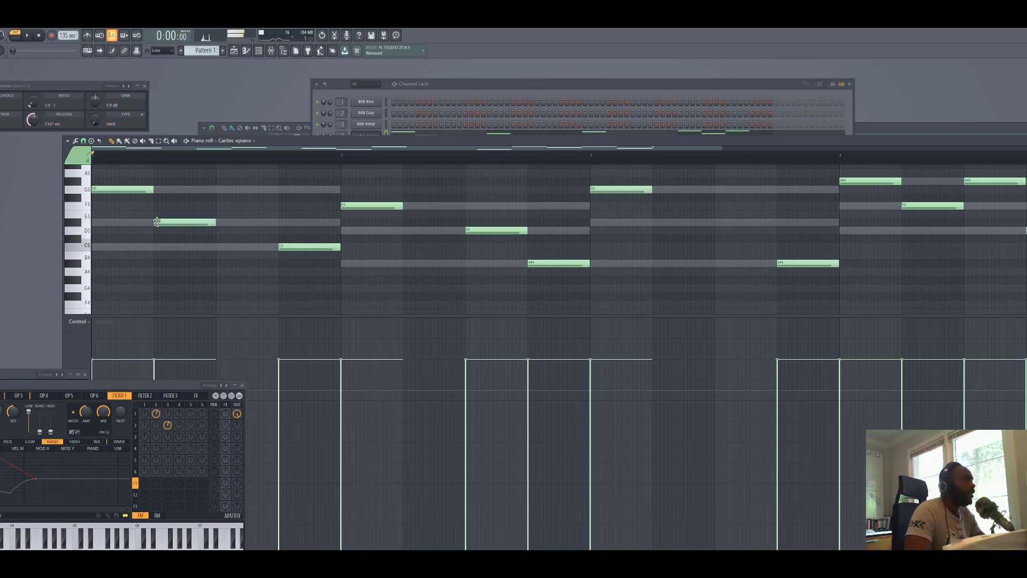
pyautogui.moveTo(651, 222); pyautogui.dragTo(671, 221)
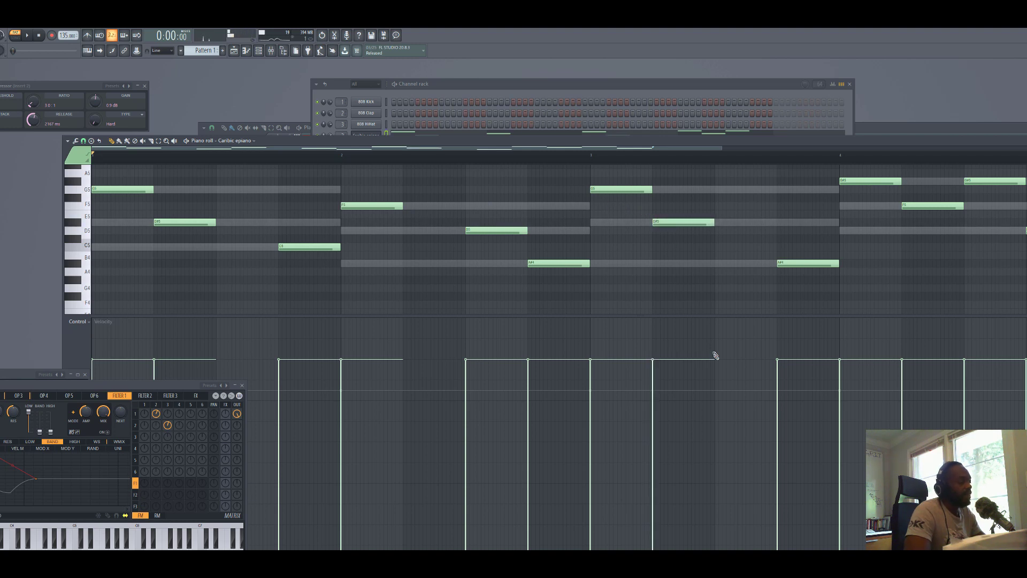
# Raise the G5, C5, D5 and final G#5 velocities; soften the bar 3 D#5 and bar 4 F5
pyautogui.click(111, 333)
pyautogui.click(169, 348)
pyautogui.click(298, 338)
pyautogui.click(297, 369)
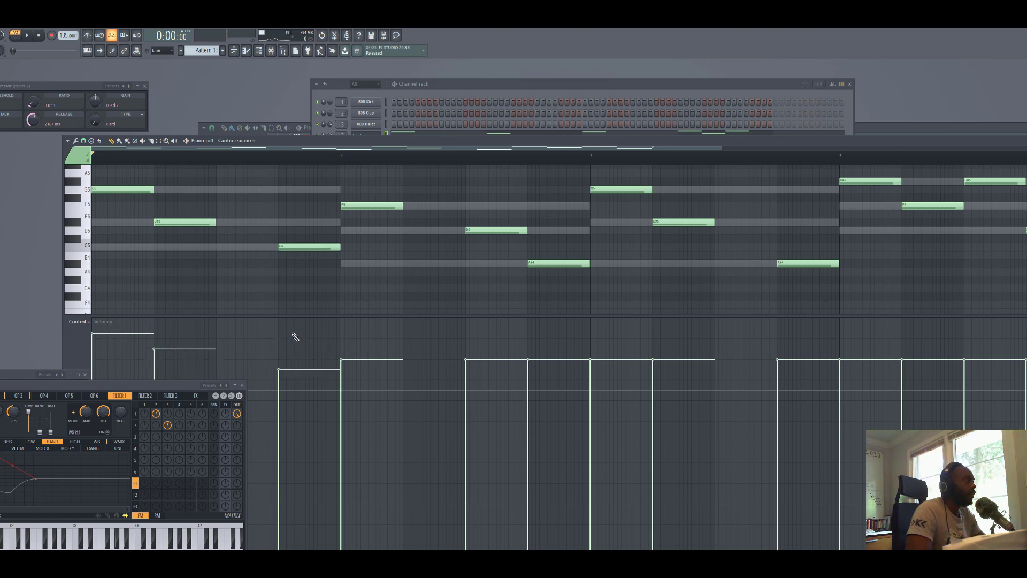
pyautogui.click(279, 349)
pyautogui.click(483, 331)
pyautogui.click(608, 334)
pyautogui.click(673, 408)
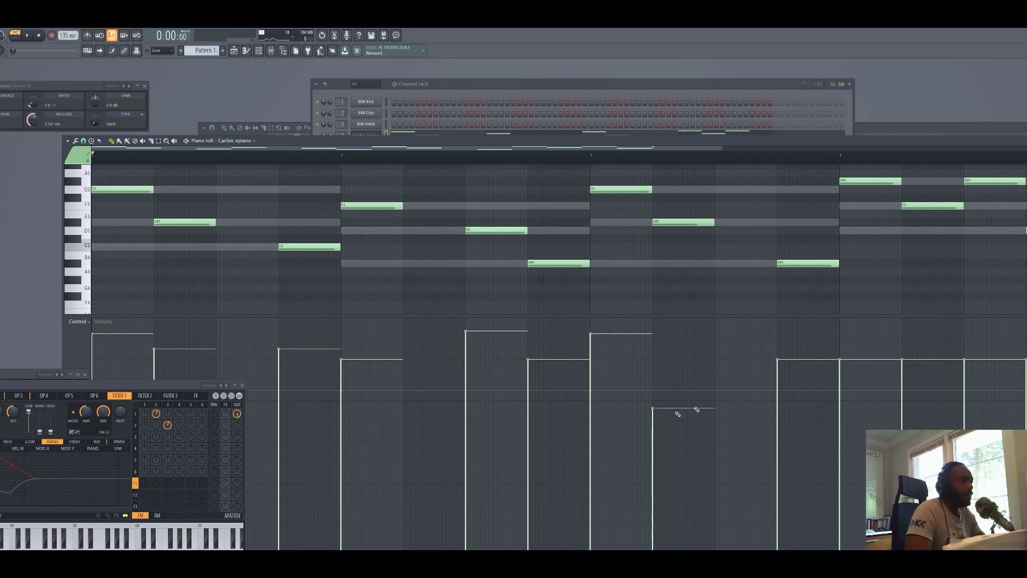
pyautogui.click(791, 385)
pyautogui.click(855, 344)
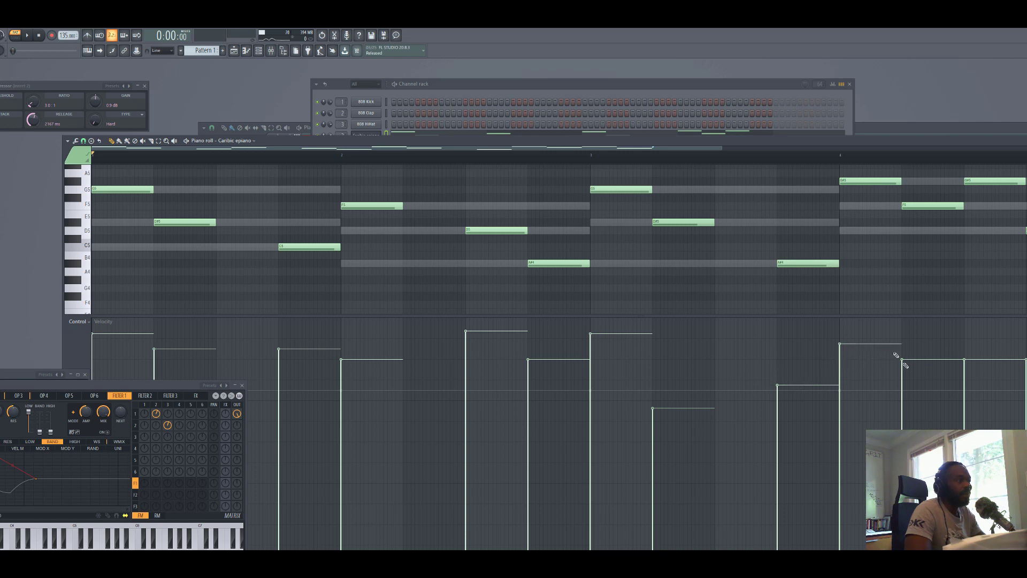
pyautogui.click(908, 399)
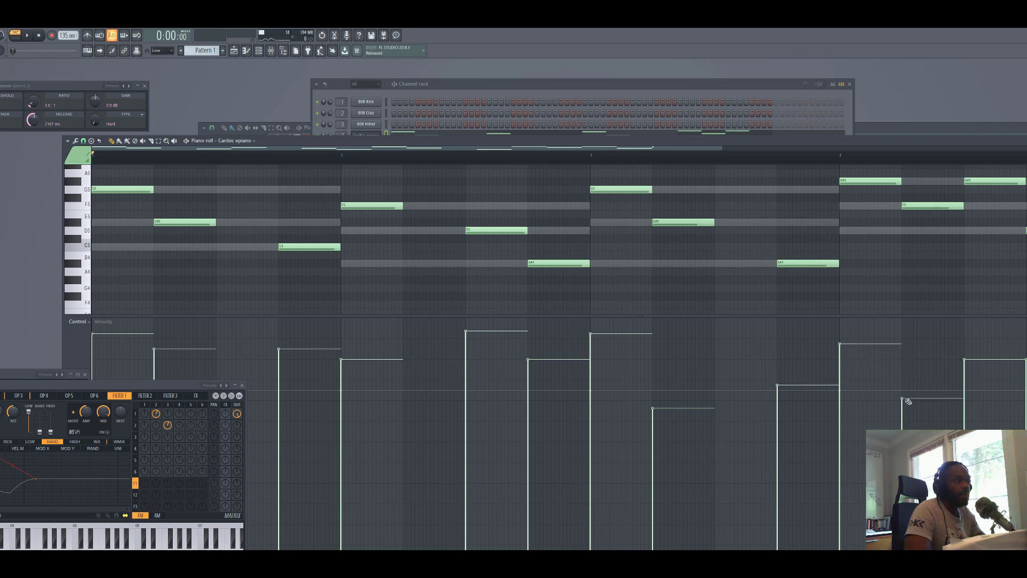
pyautogui.click(987, 339)
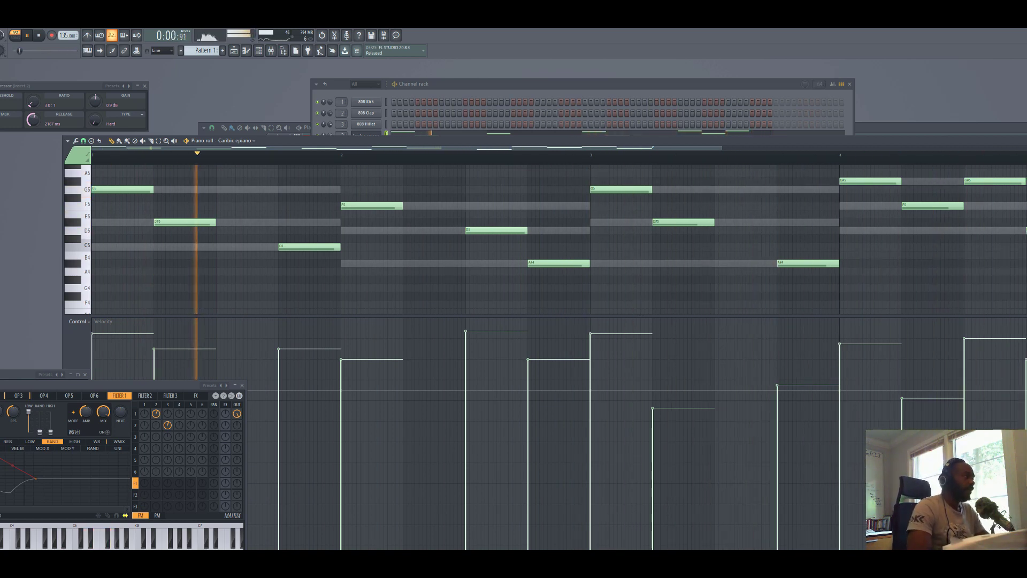
# Stop the melody playback so the song position returns to the start
pyautogui.press('space')
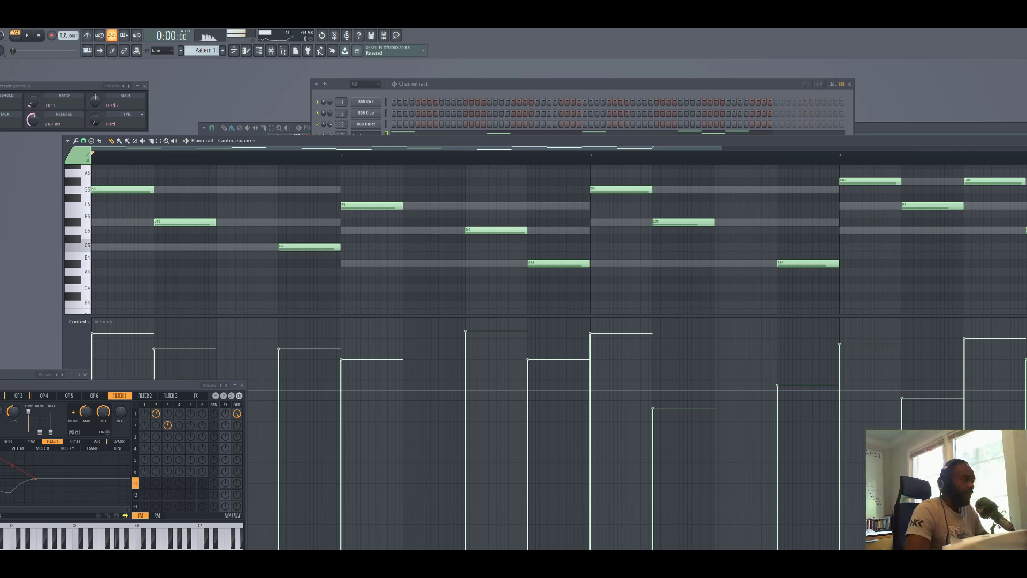